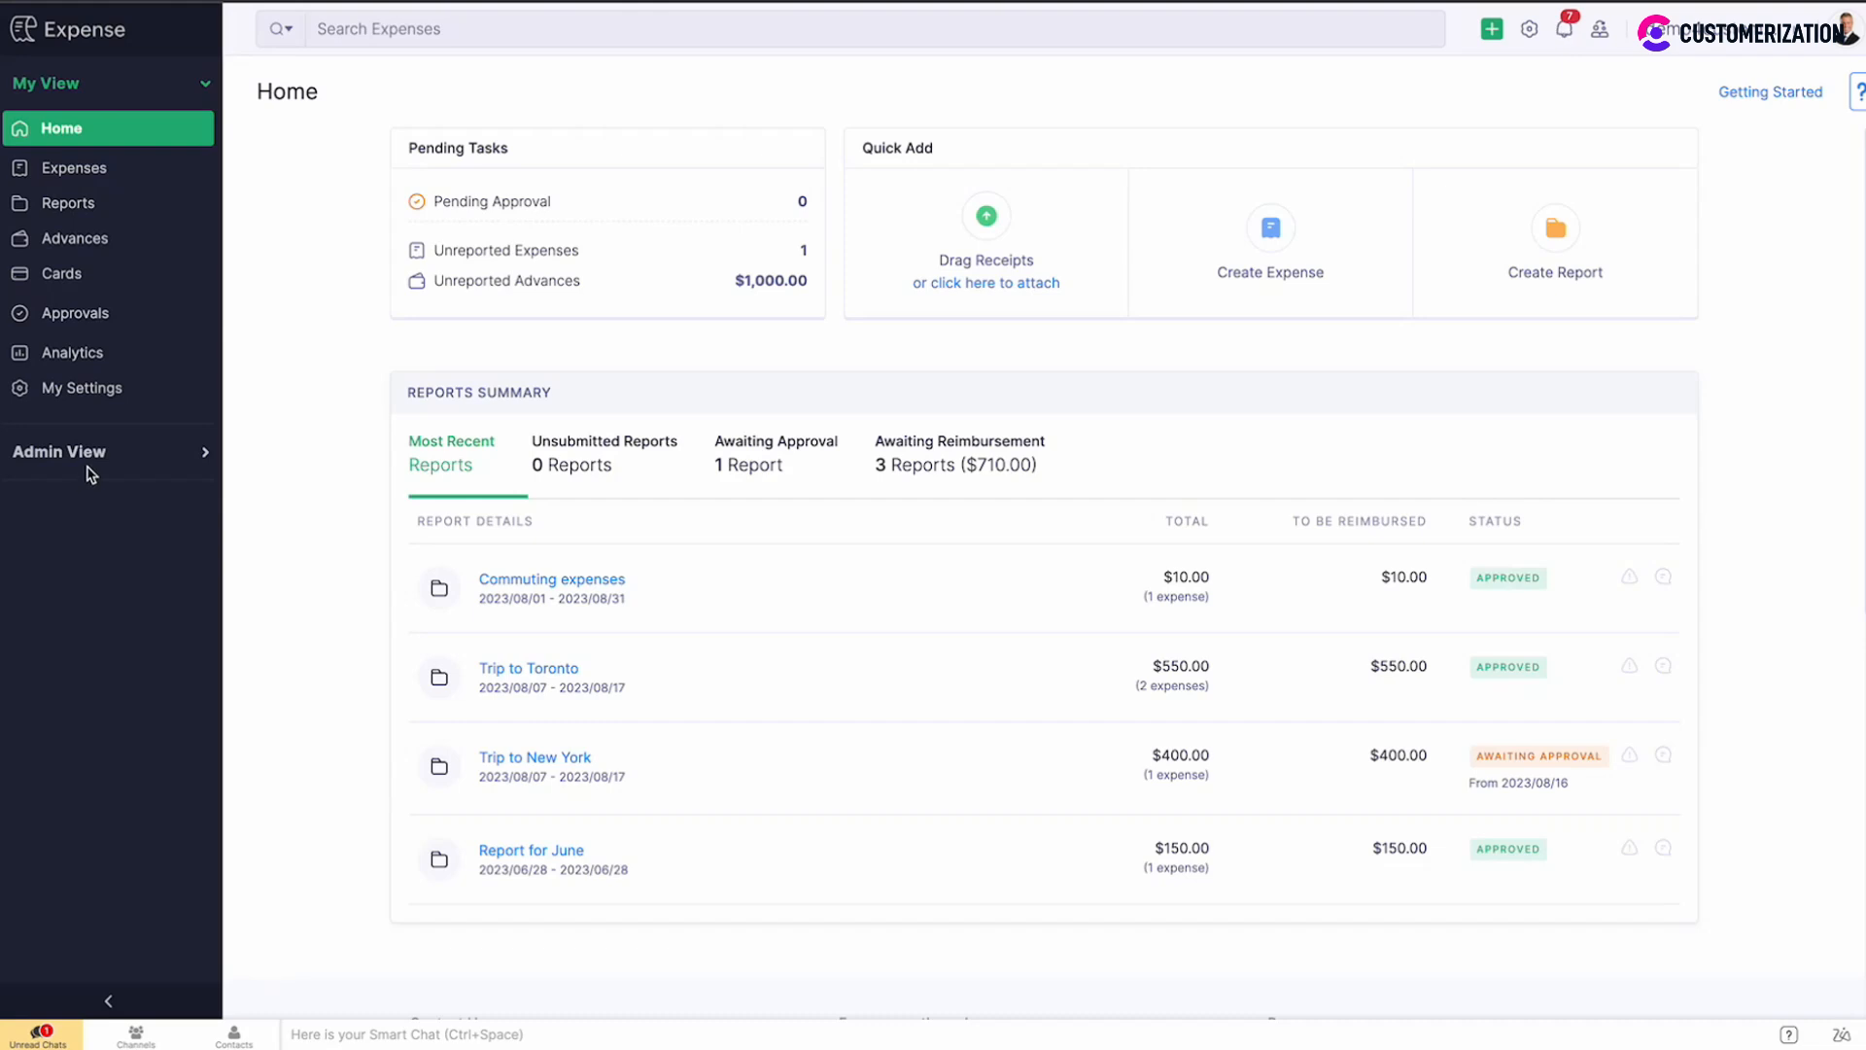
# Go to the admin view's settings and reach Workflow Rules under Automation
pyautogui.click(93, 462)
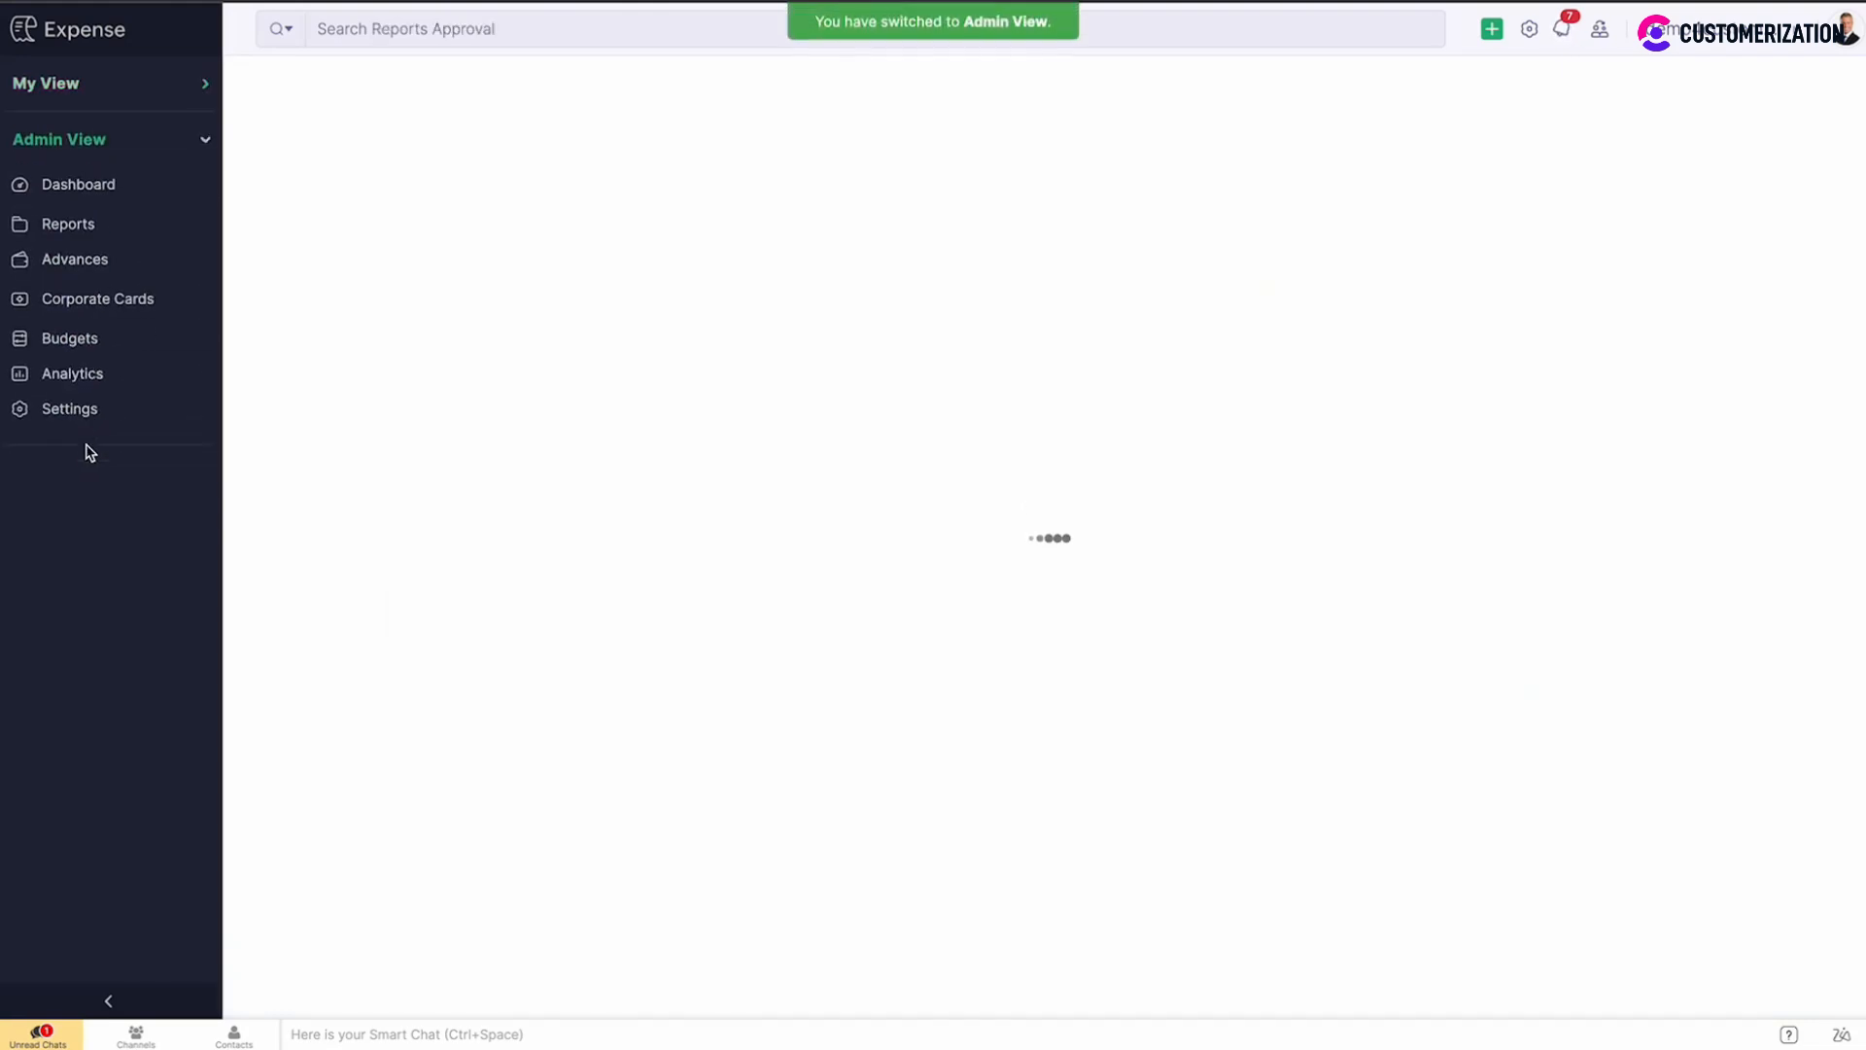
pyautogui.click(83, 414)
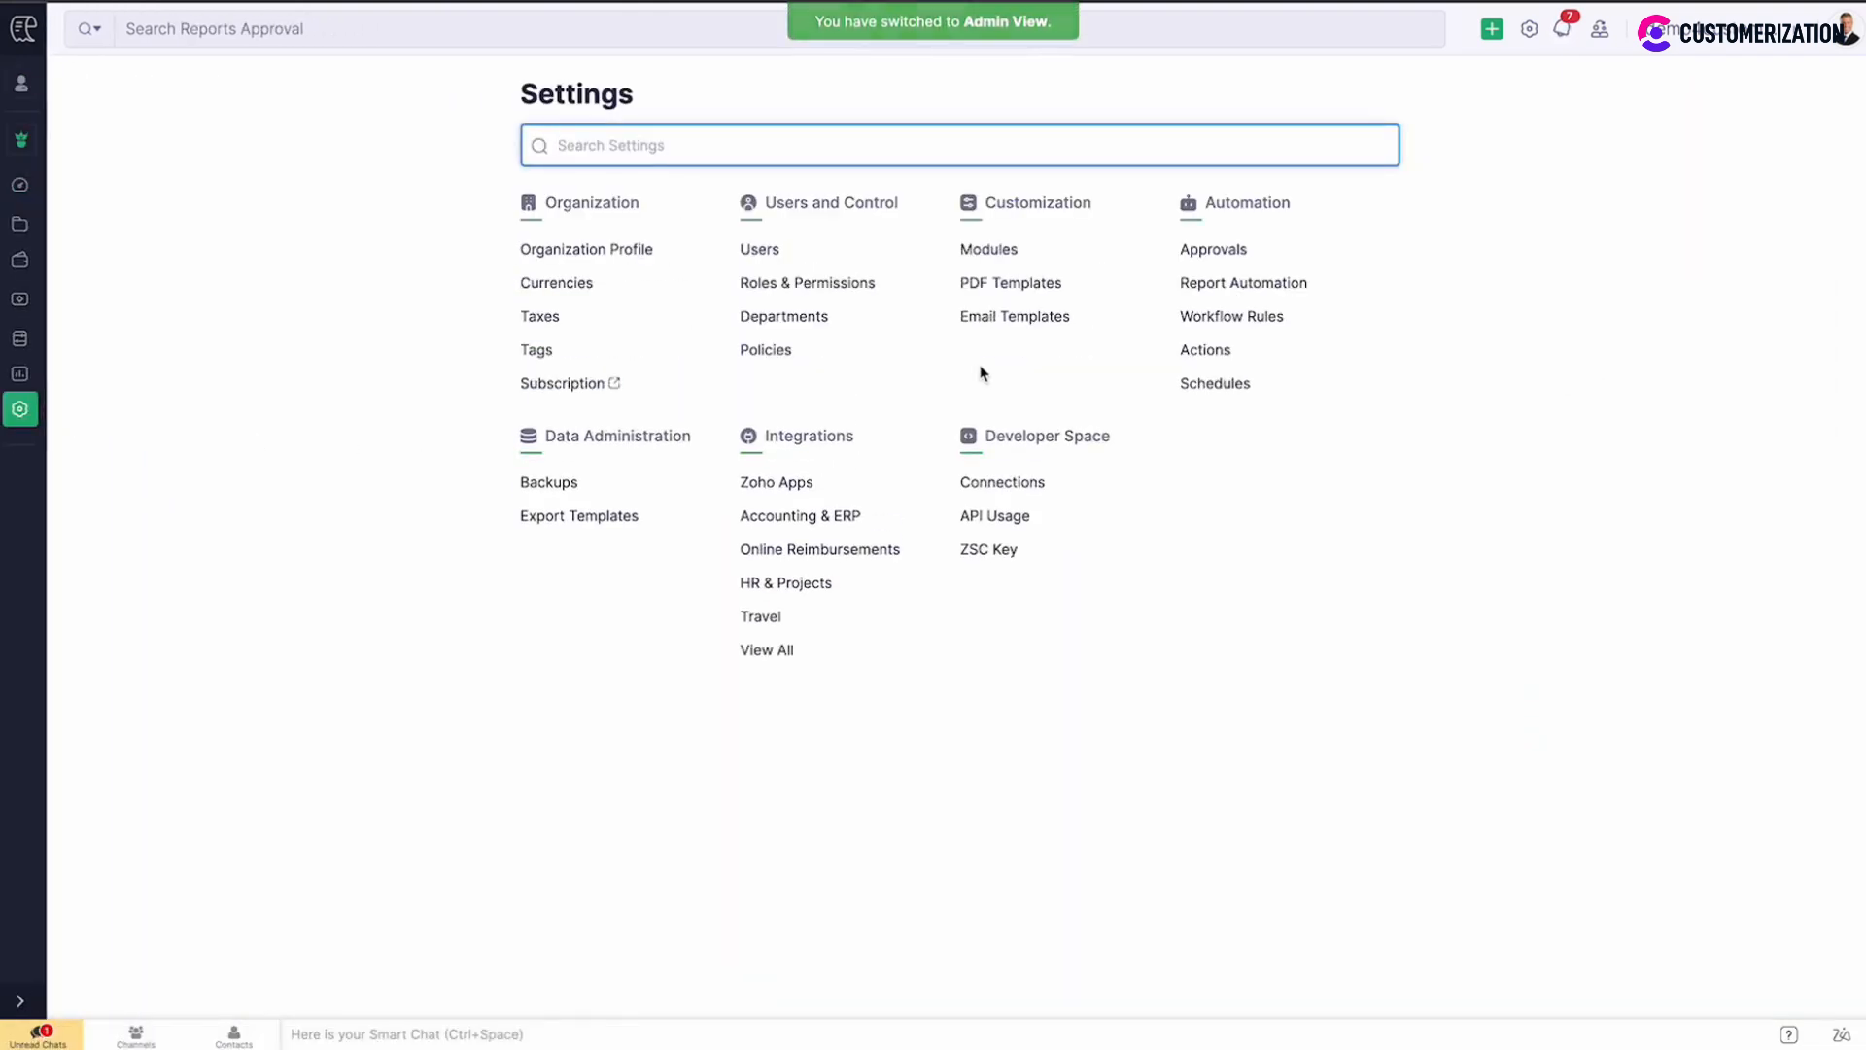
pyautogui.click(1201, 320)
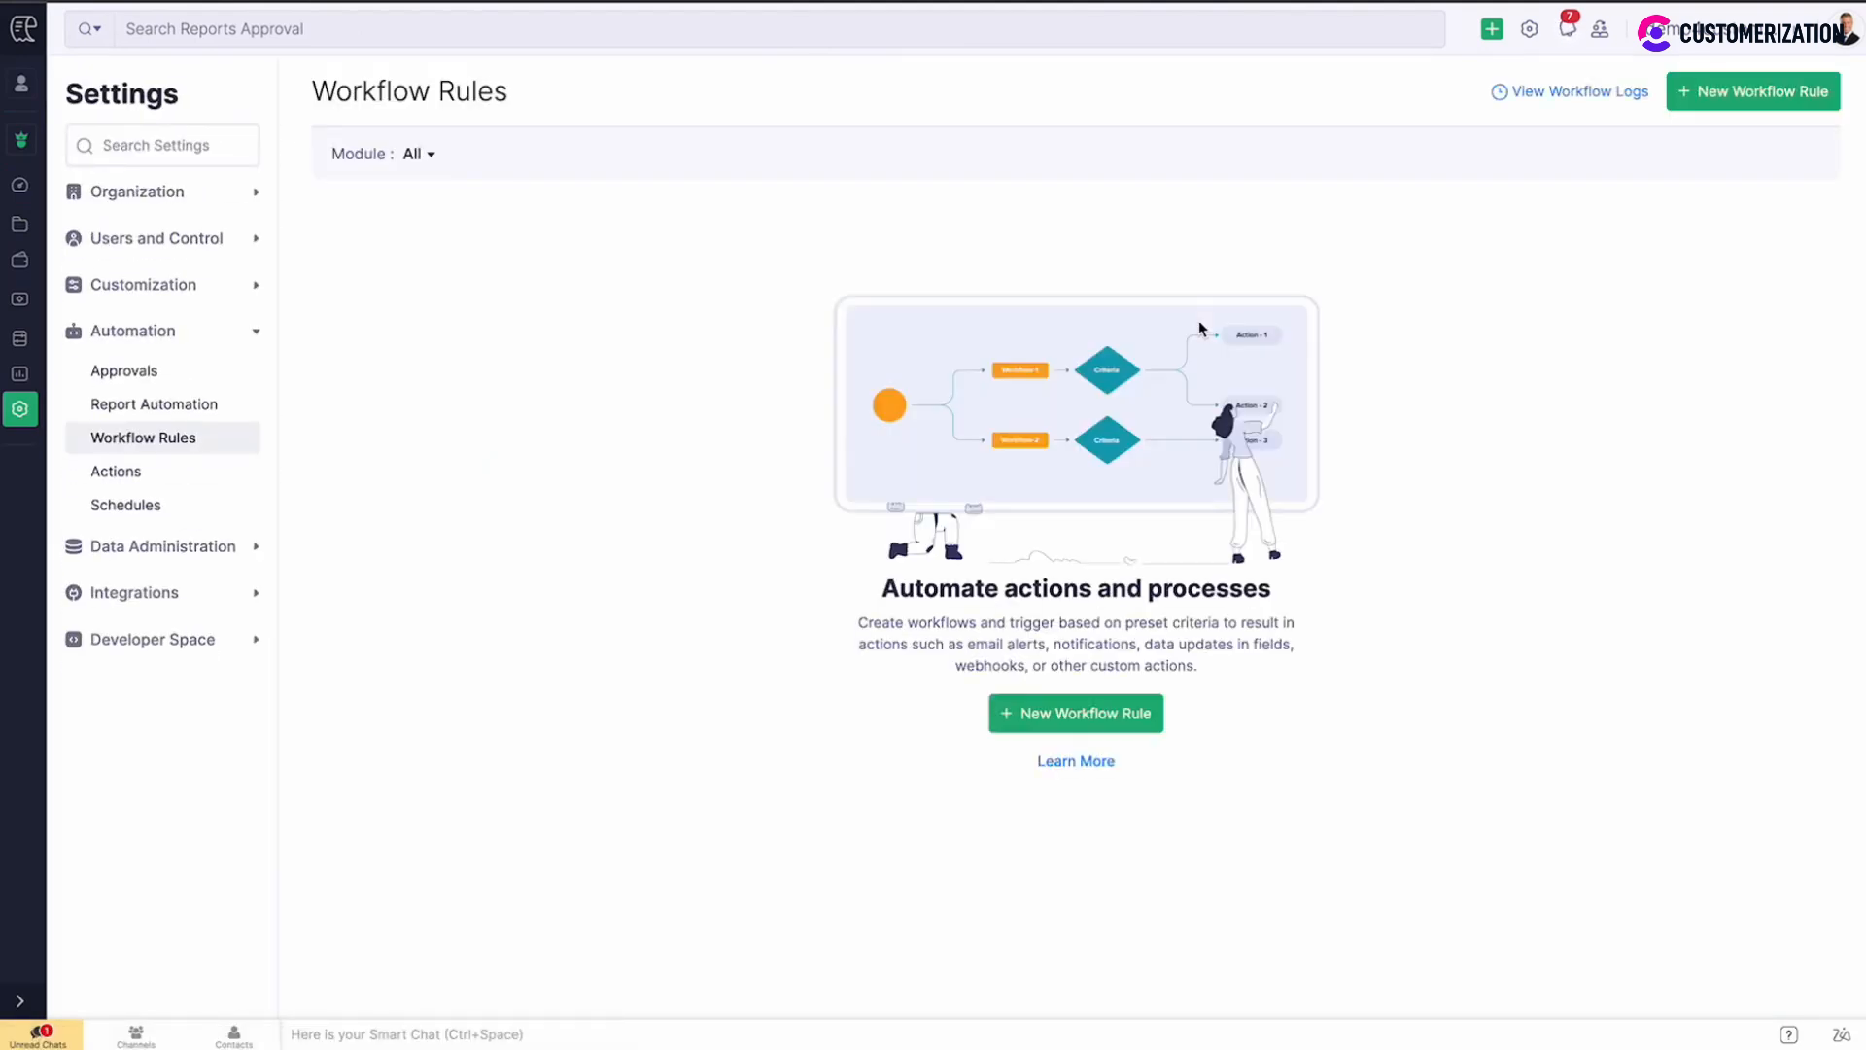
# Begin a new workflow rule named 'Rejected' with Reports kept as its module
pyautogui.click(1067, 713)
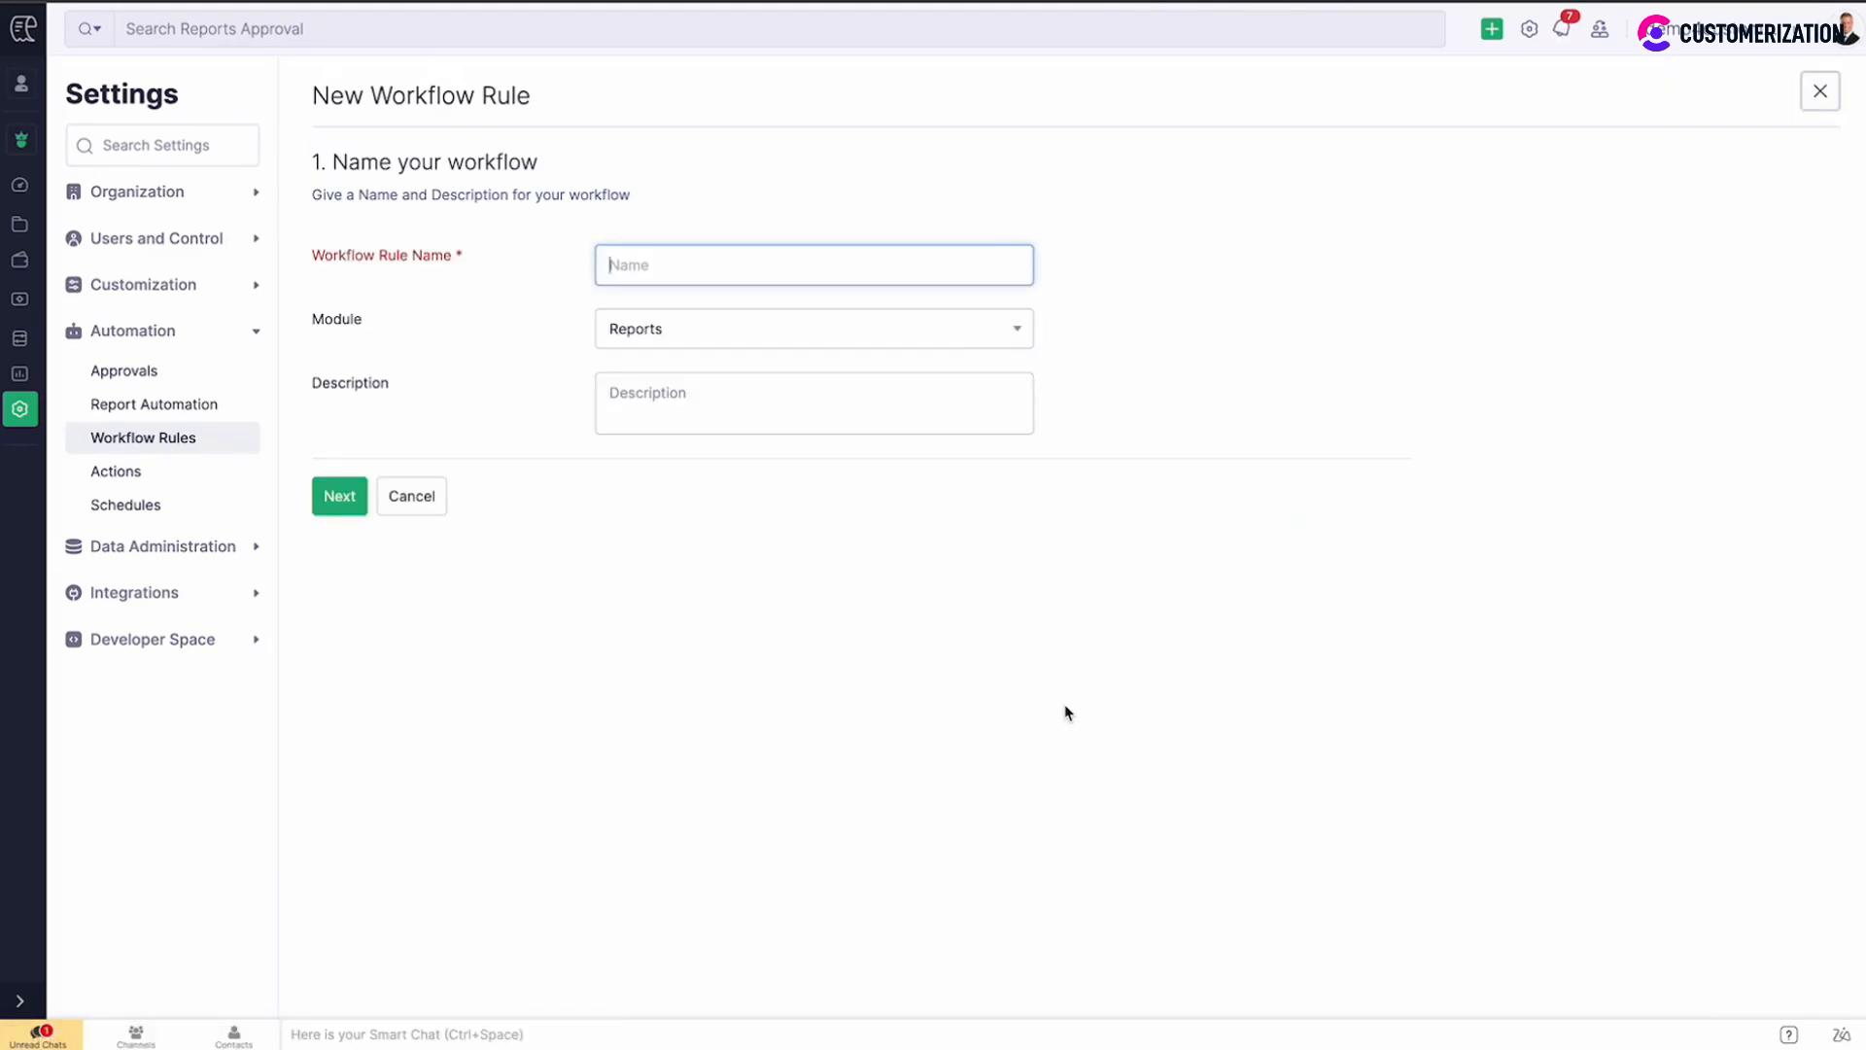
pyautogui.write('Rejected')
pyautogui.click(934, 339)
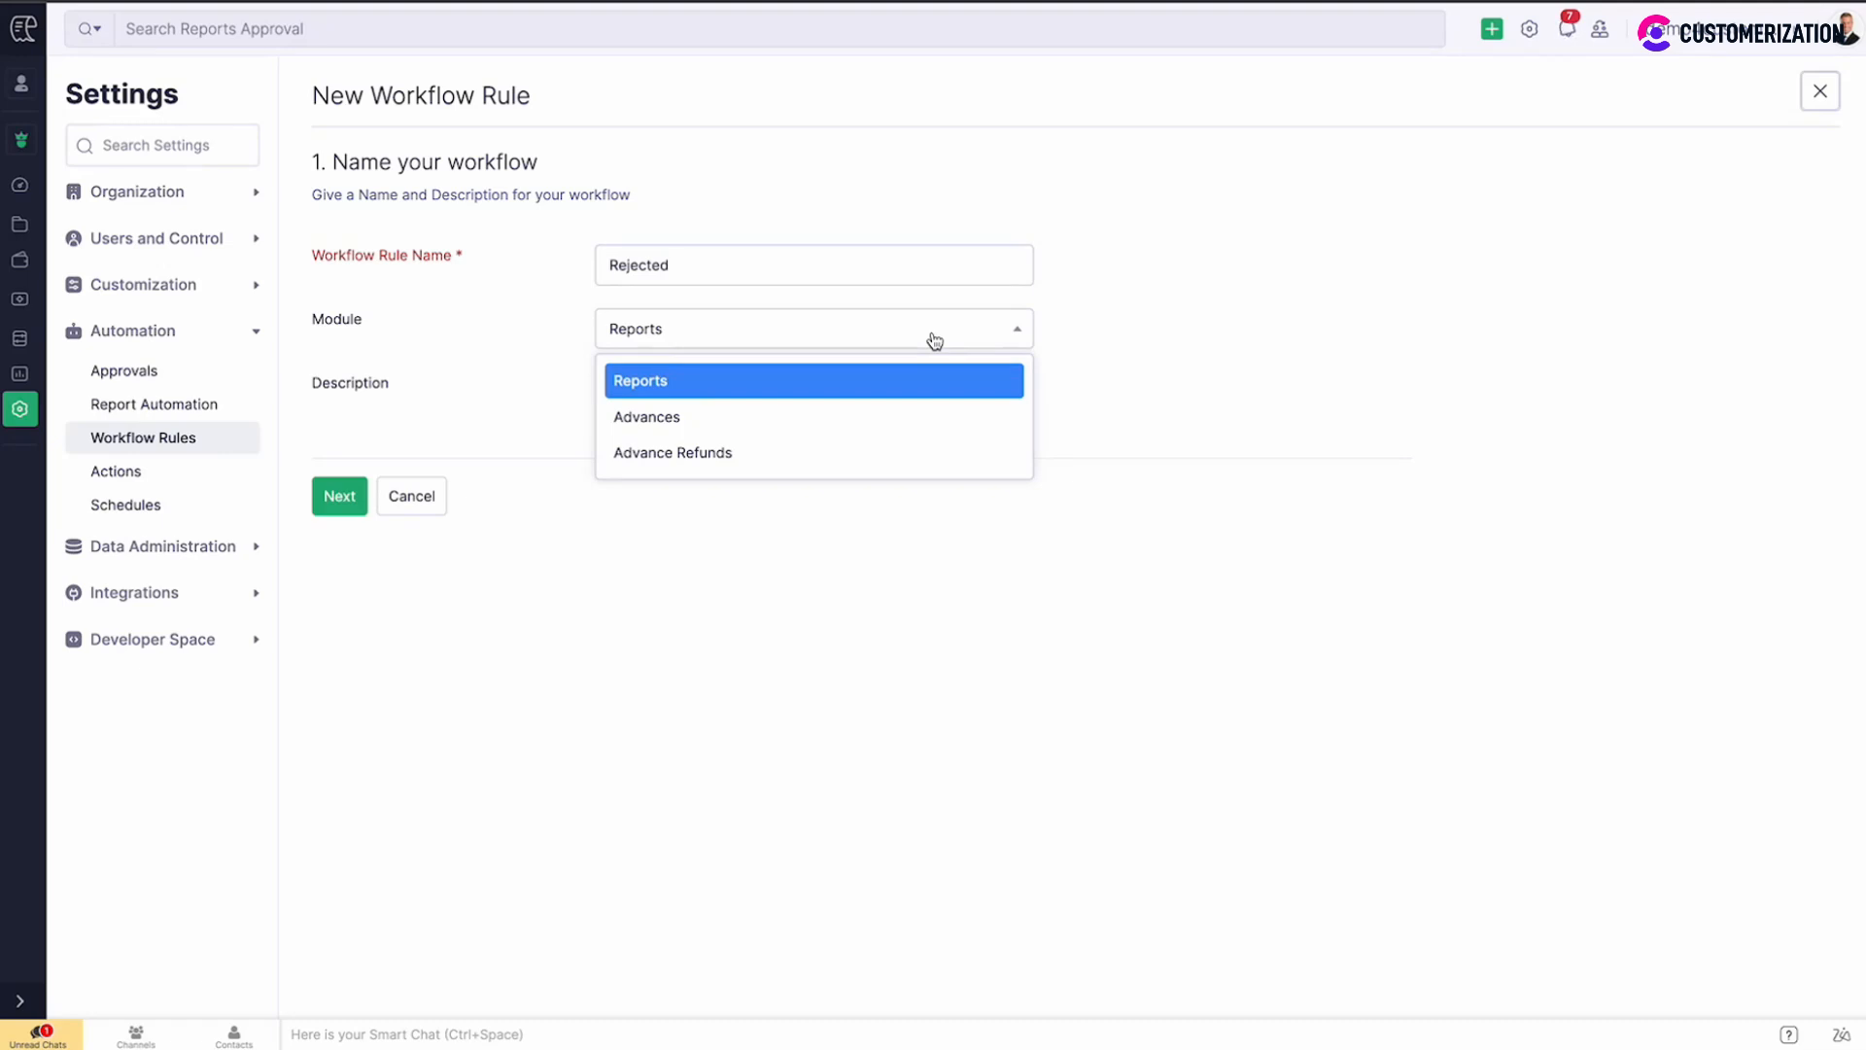
pyautogui.click(934, 340)
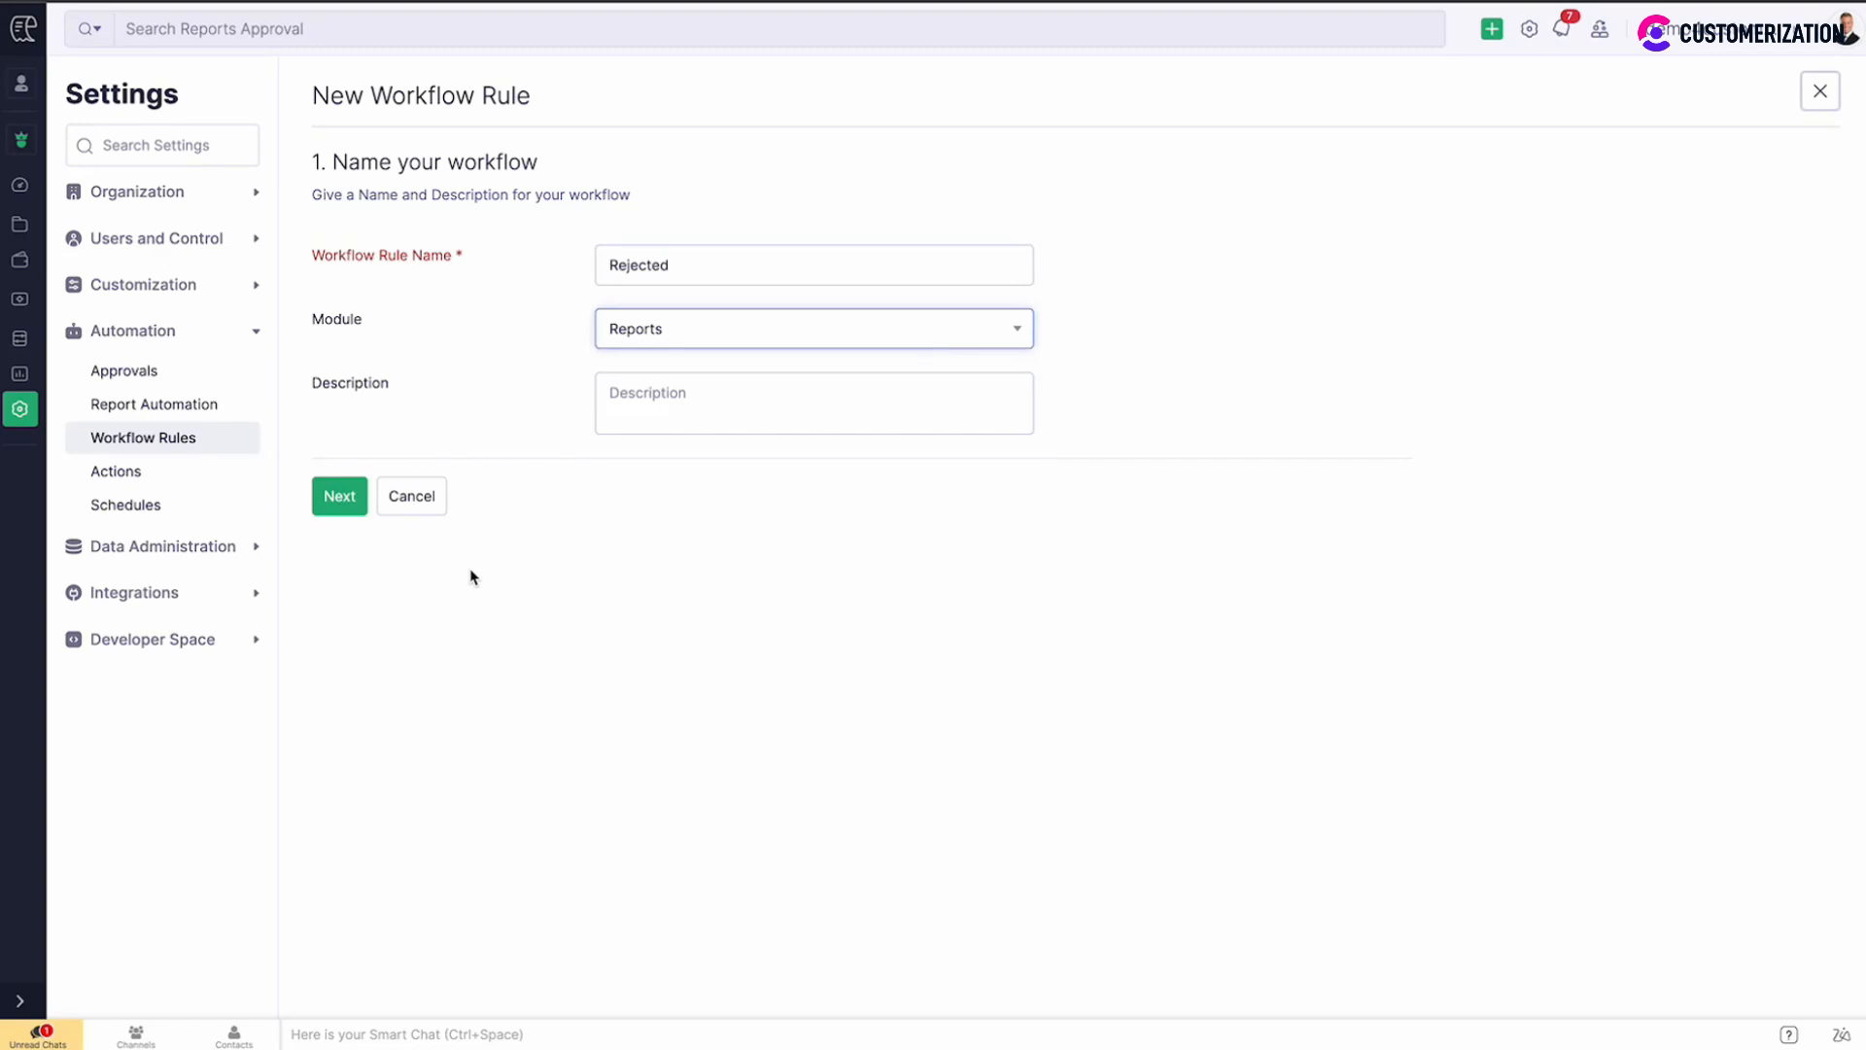
# Make the rule event based, firing when a report is Rejected
pyautogui.click(336, 507)
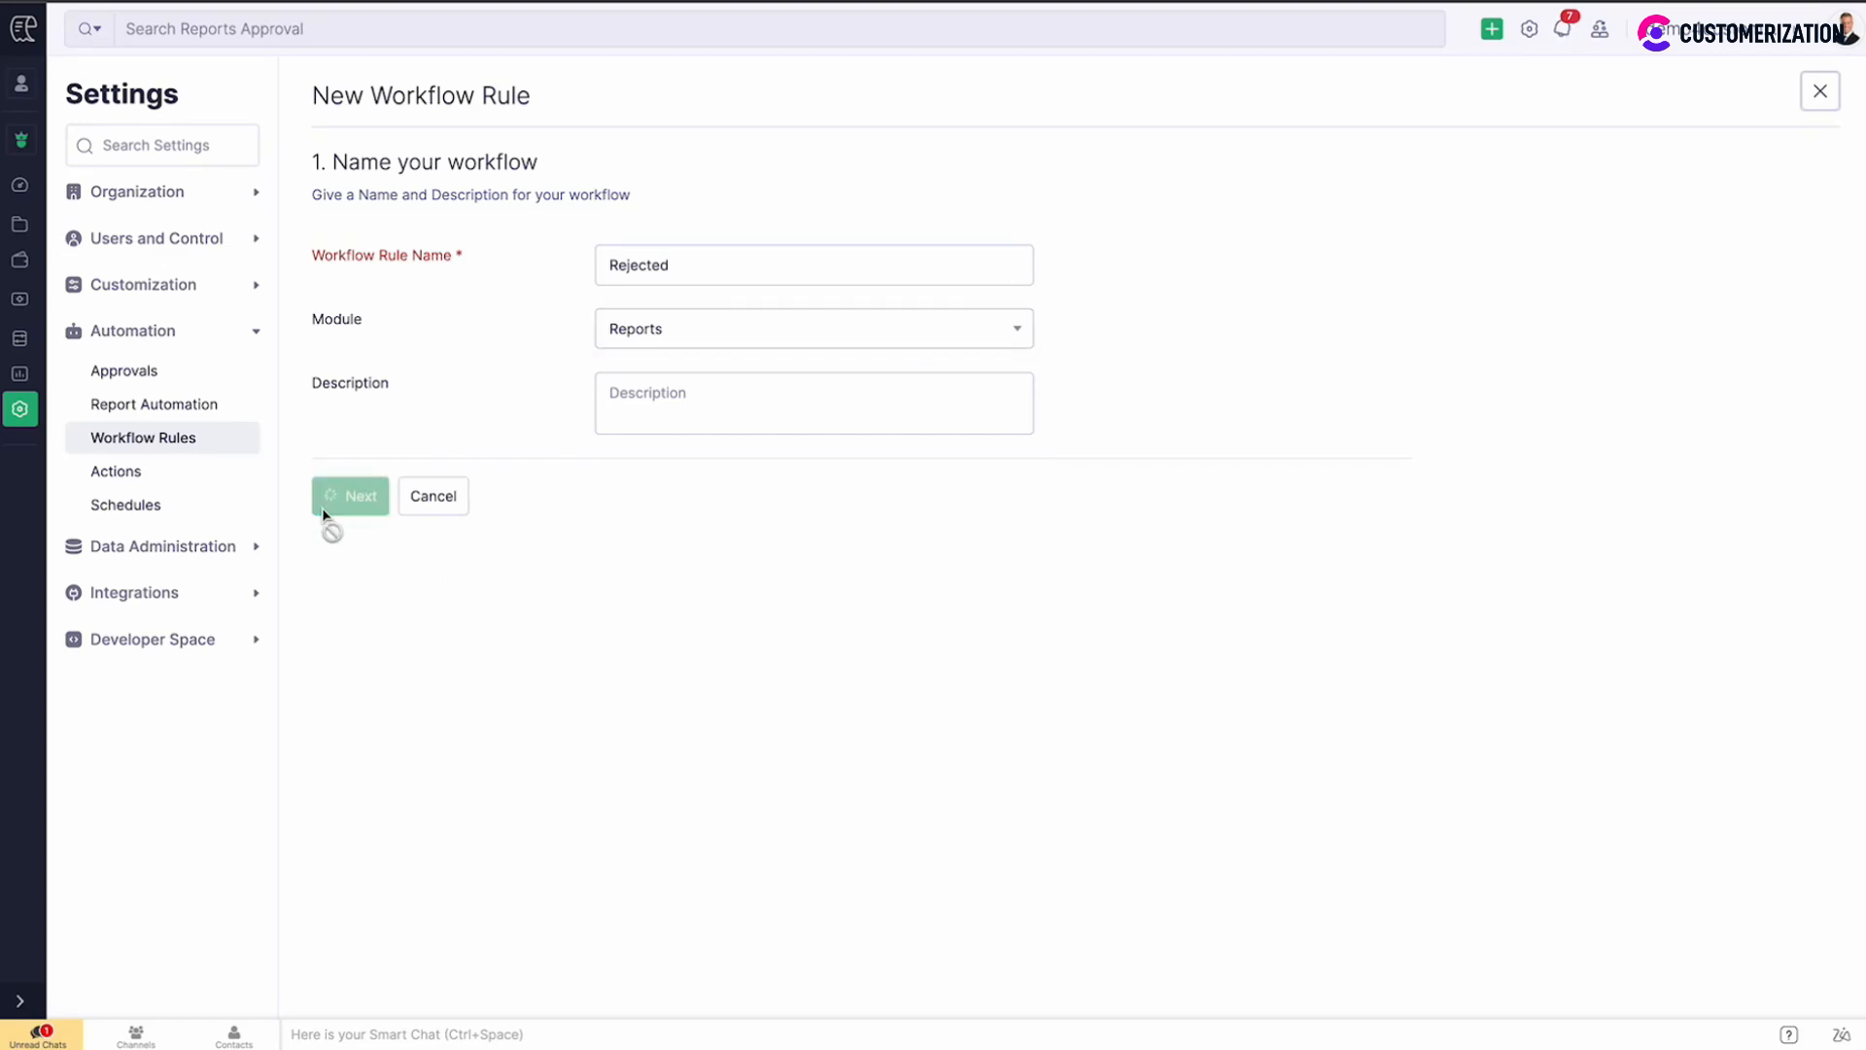
pyautogui.click(652, 596)
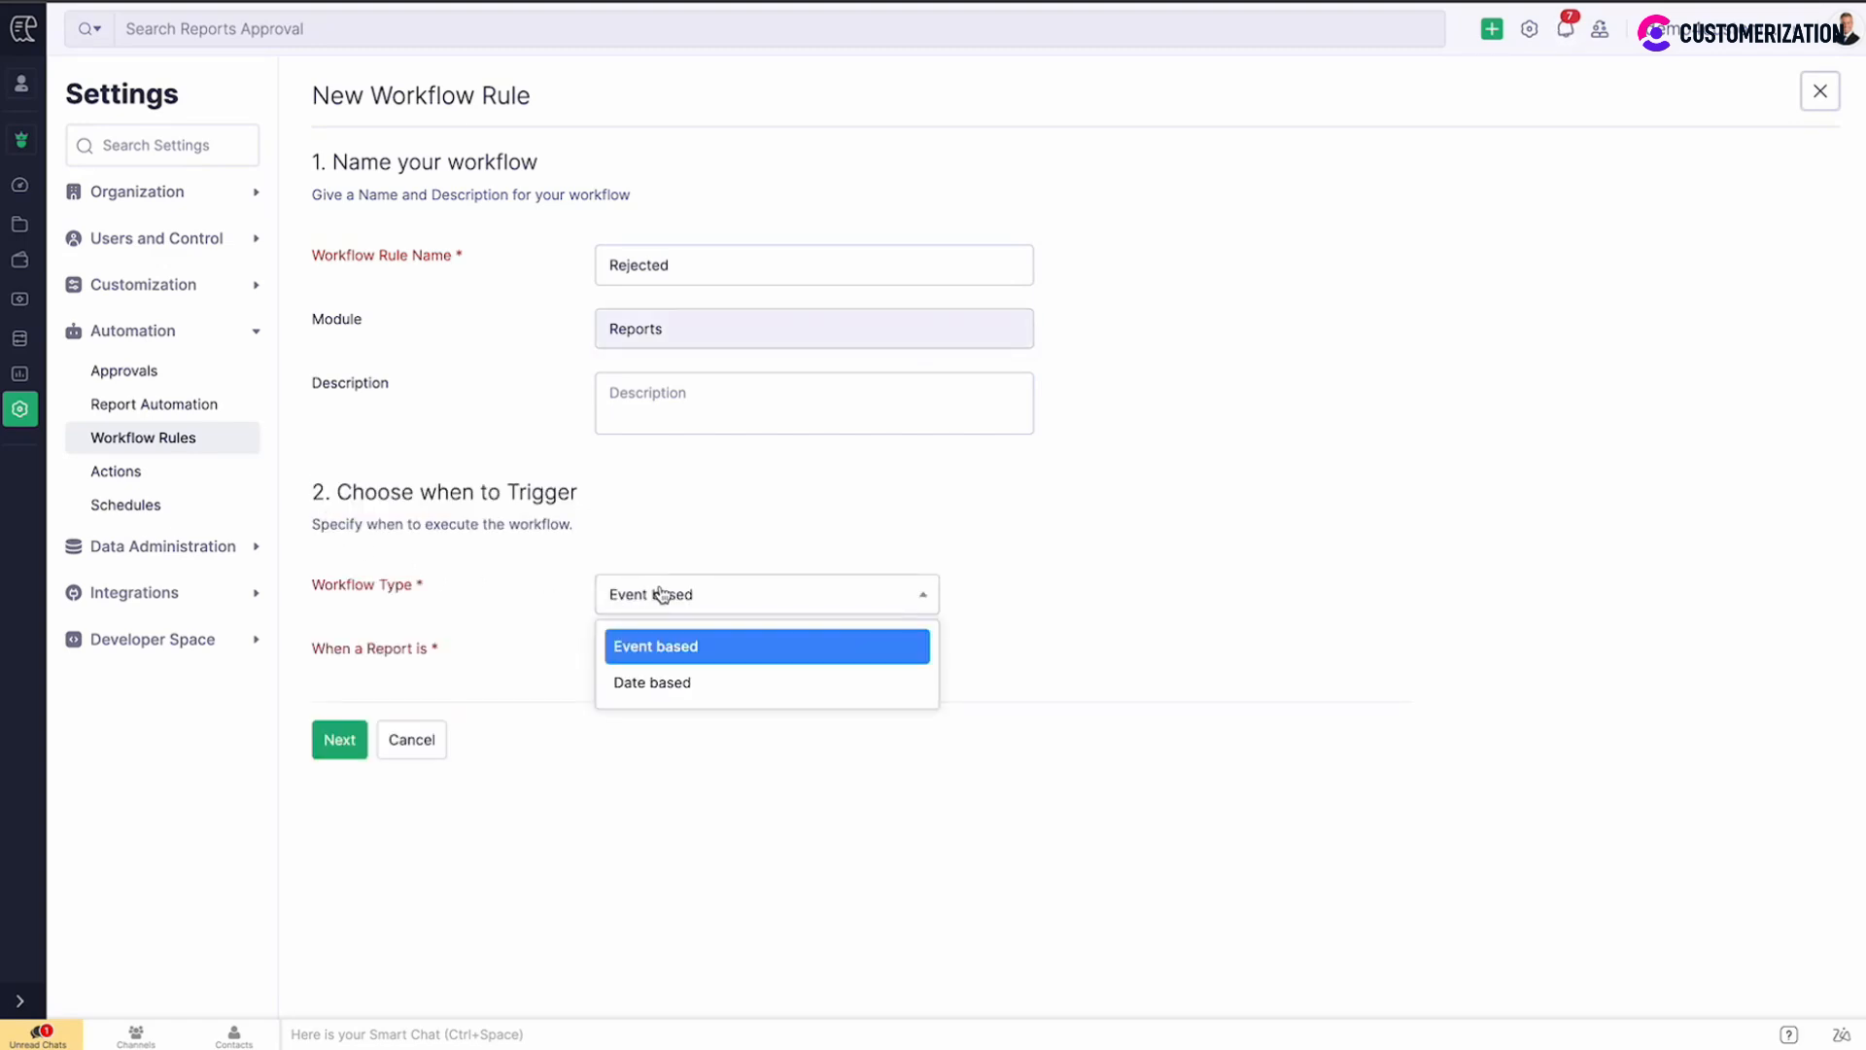
pyautogui.click(715, 648)
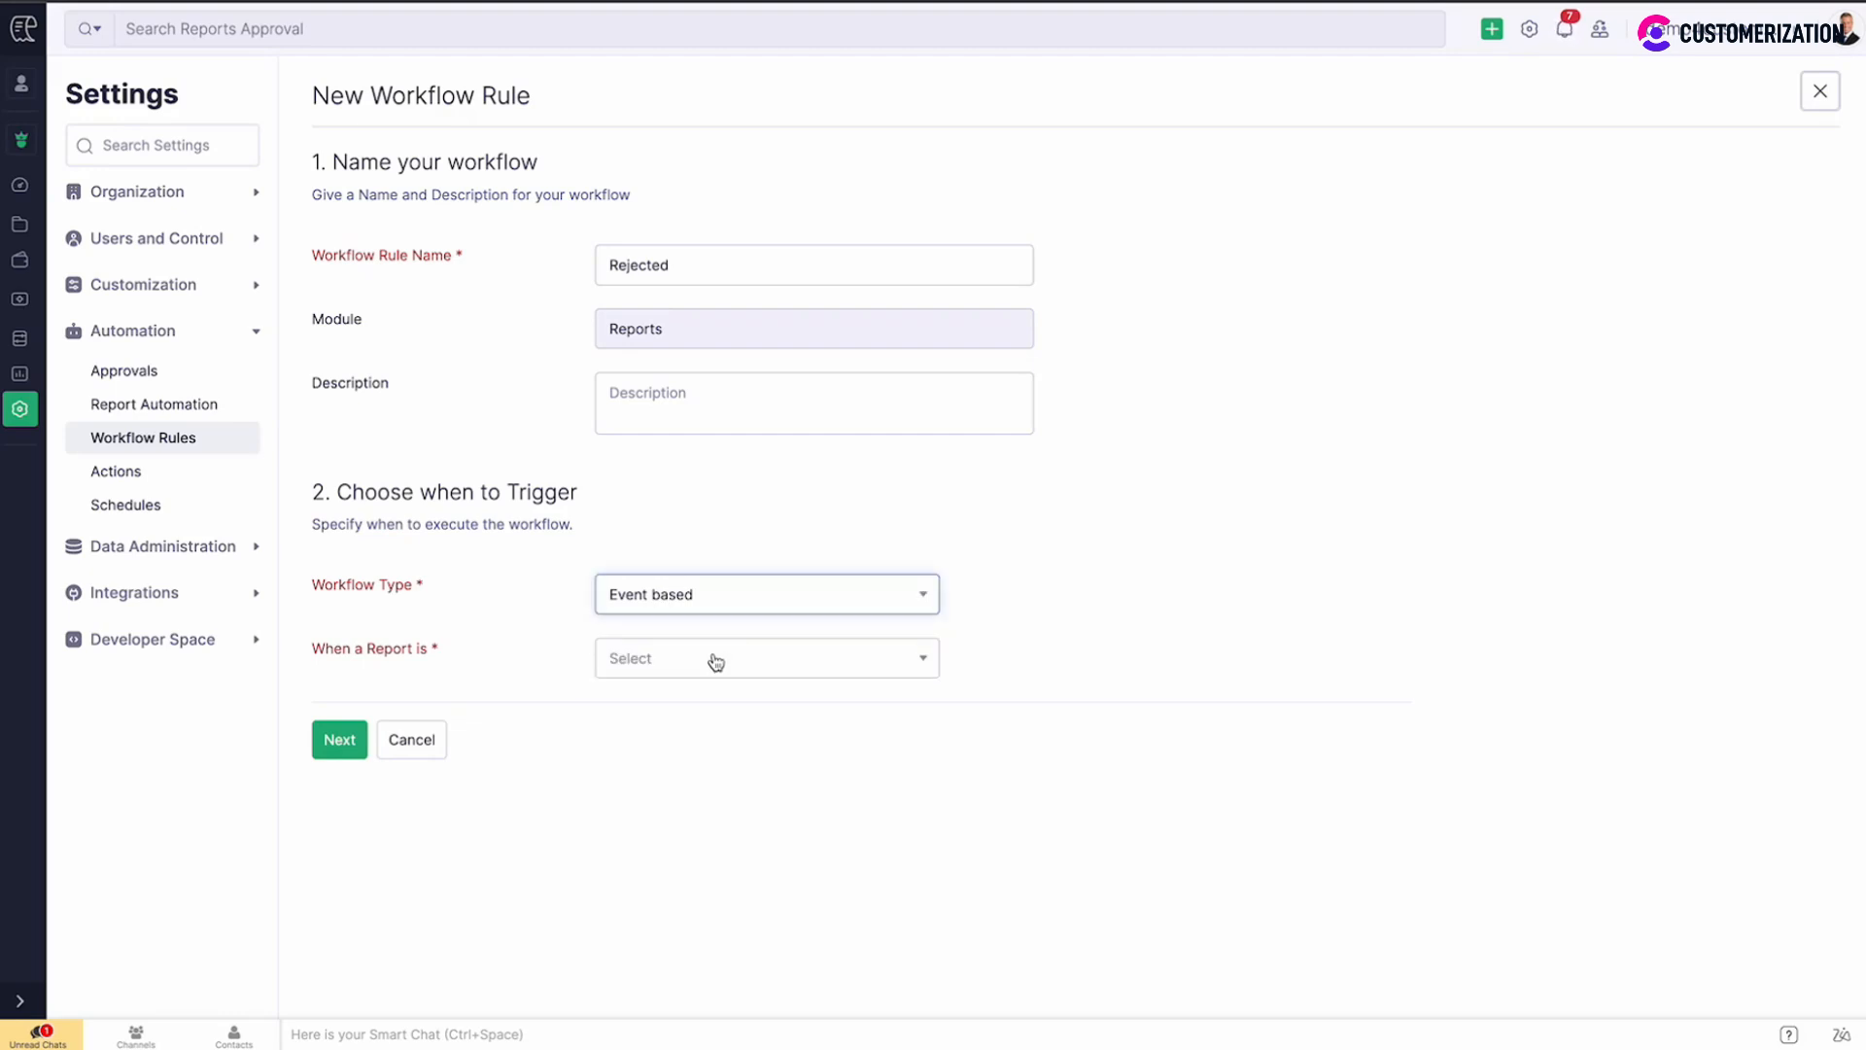
pyautogui.click(716, 672)
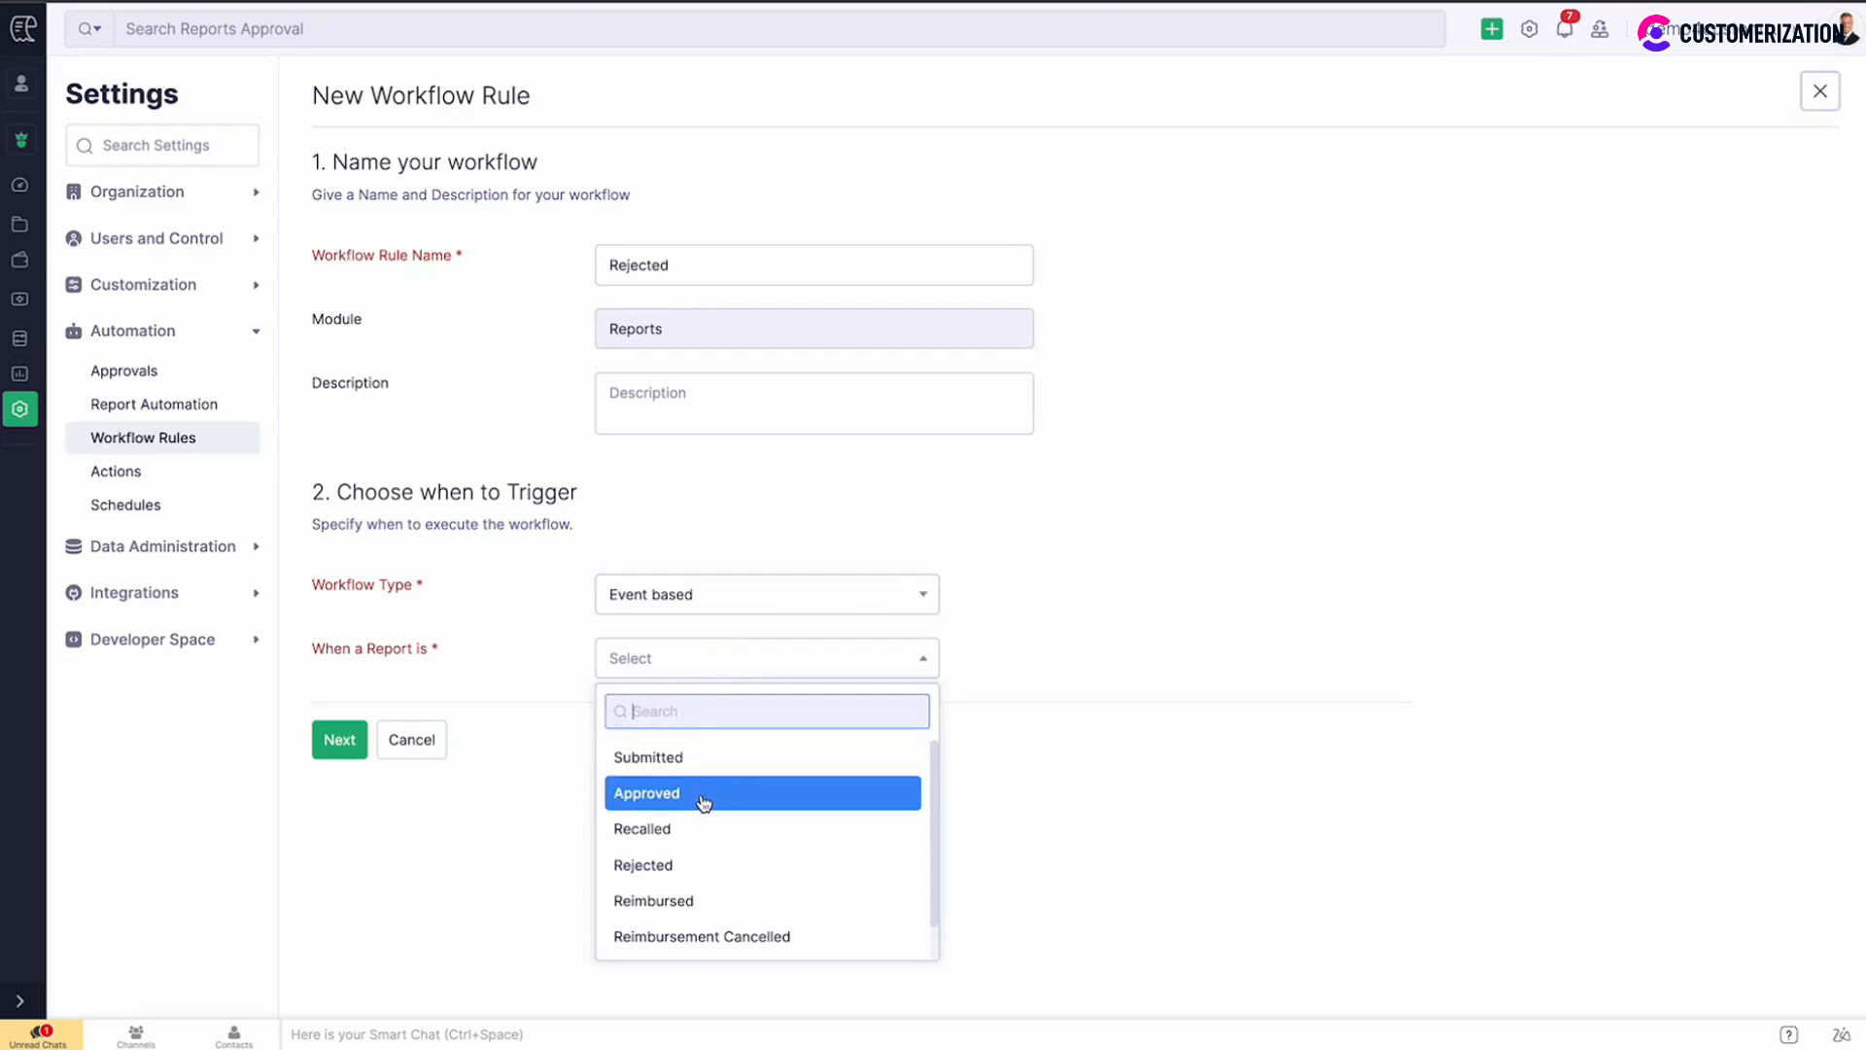
pyautogui.click(691, 866)
# Briefly try date based, then restore event based on Rejected and continue to filters
pyautogui.click(768, 601)
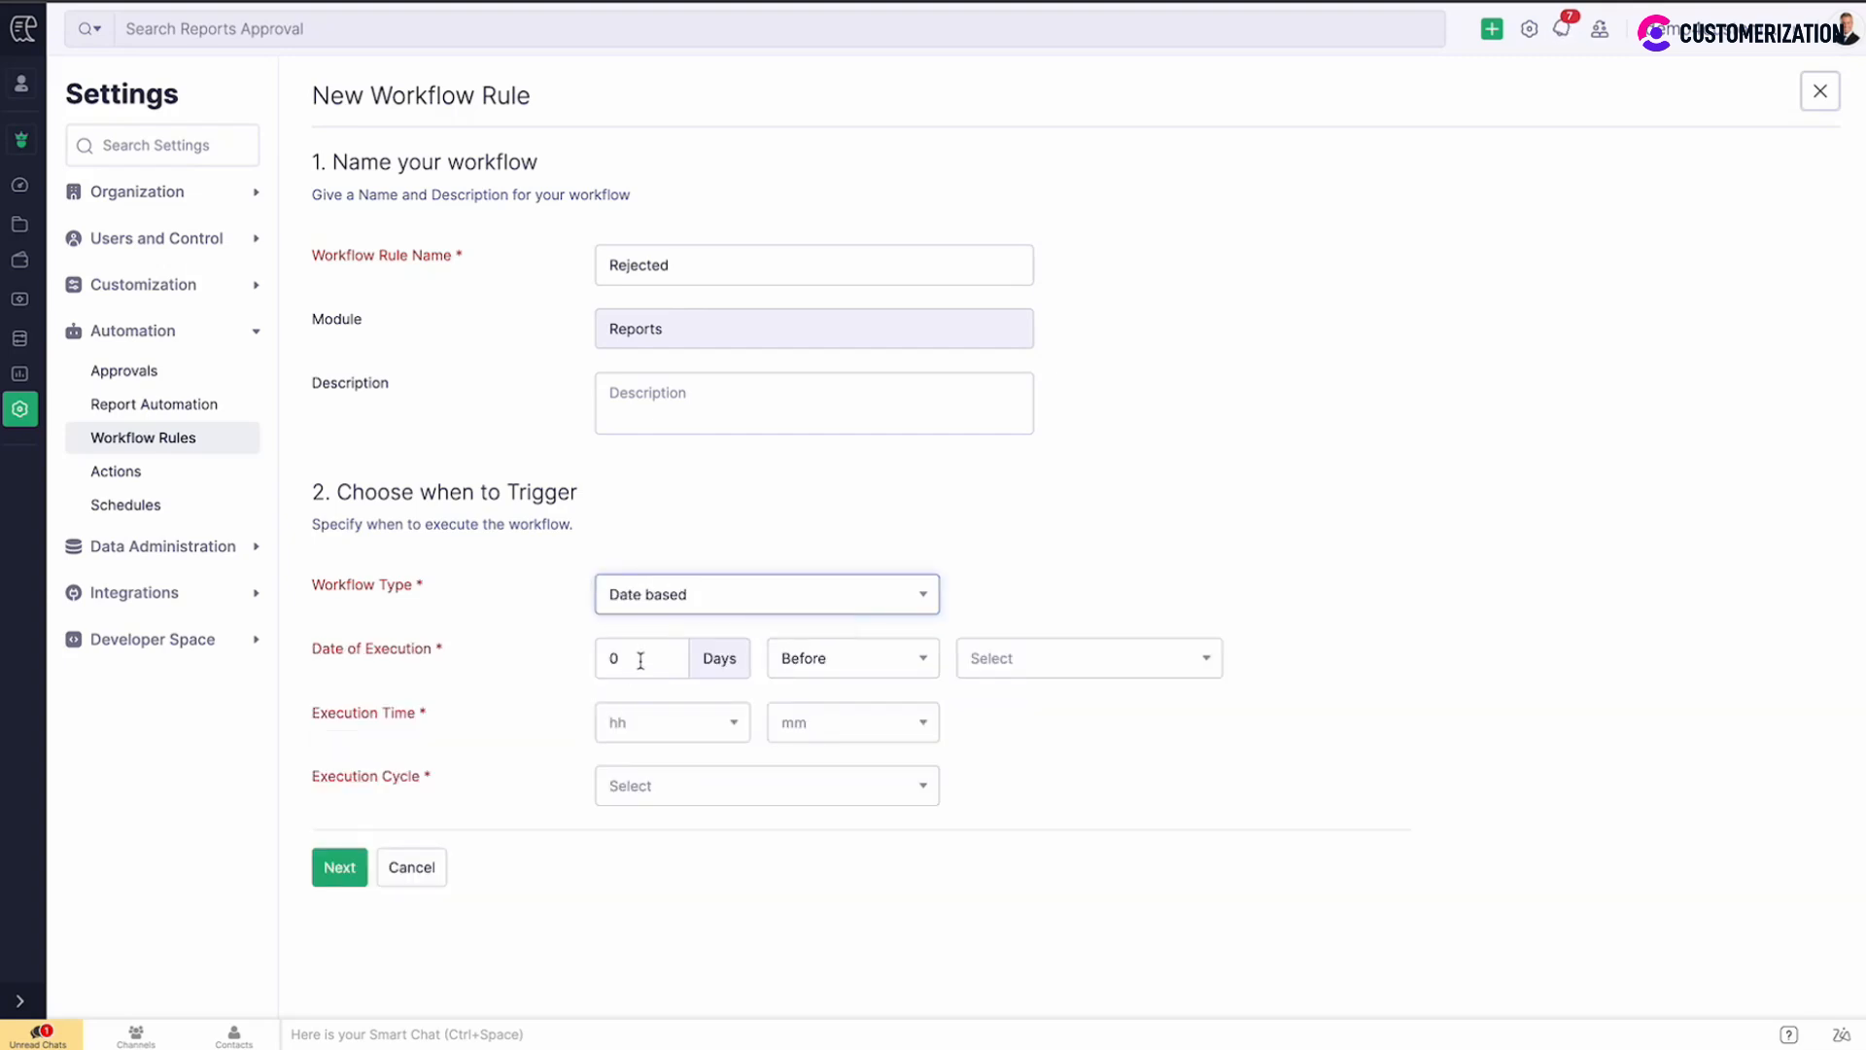
pyautogui.click(637, 794)
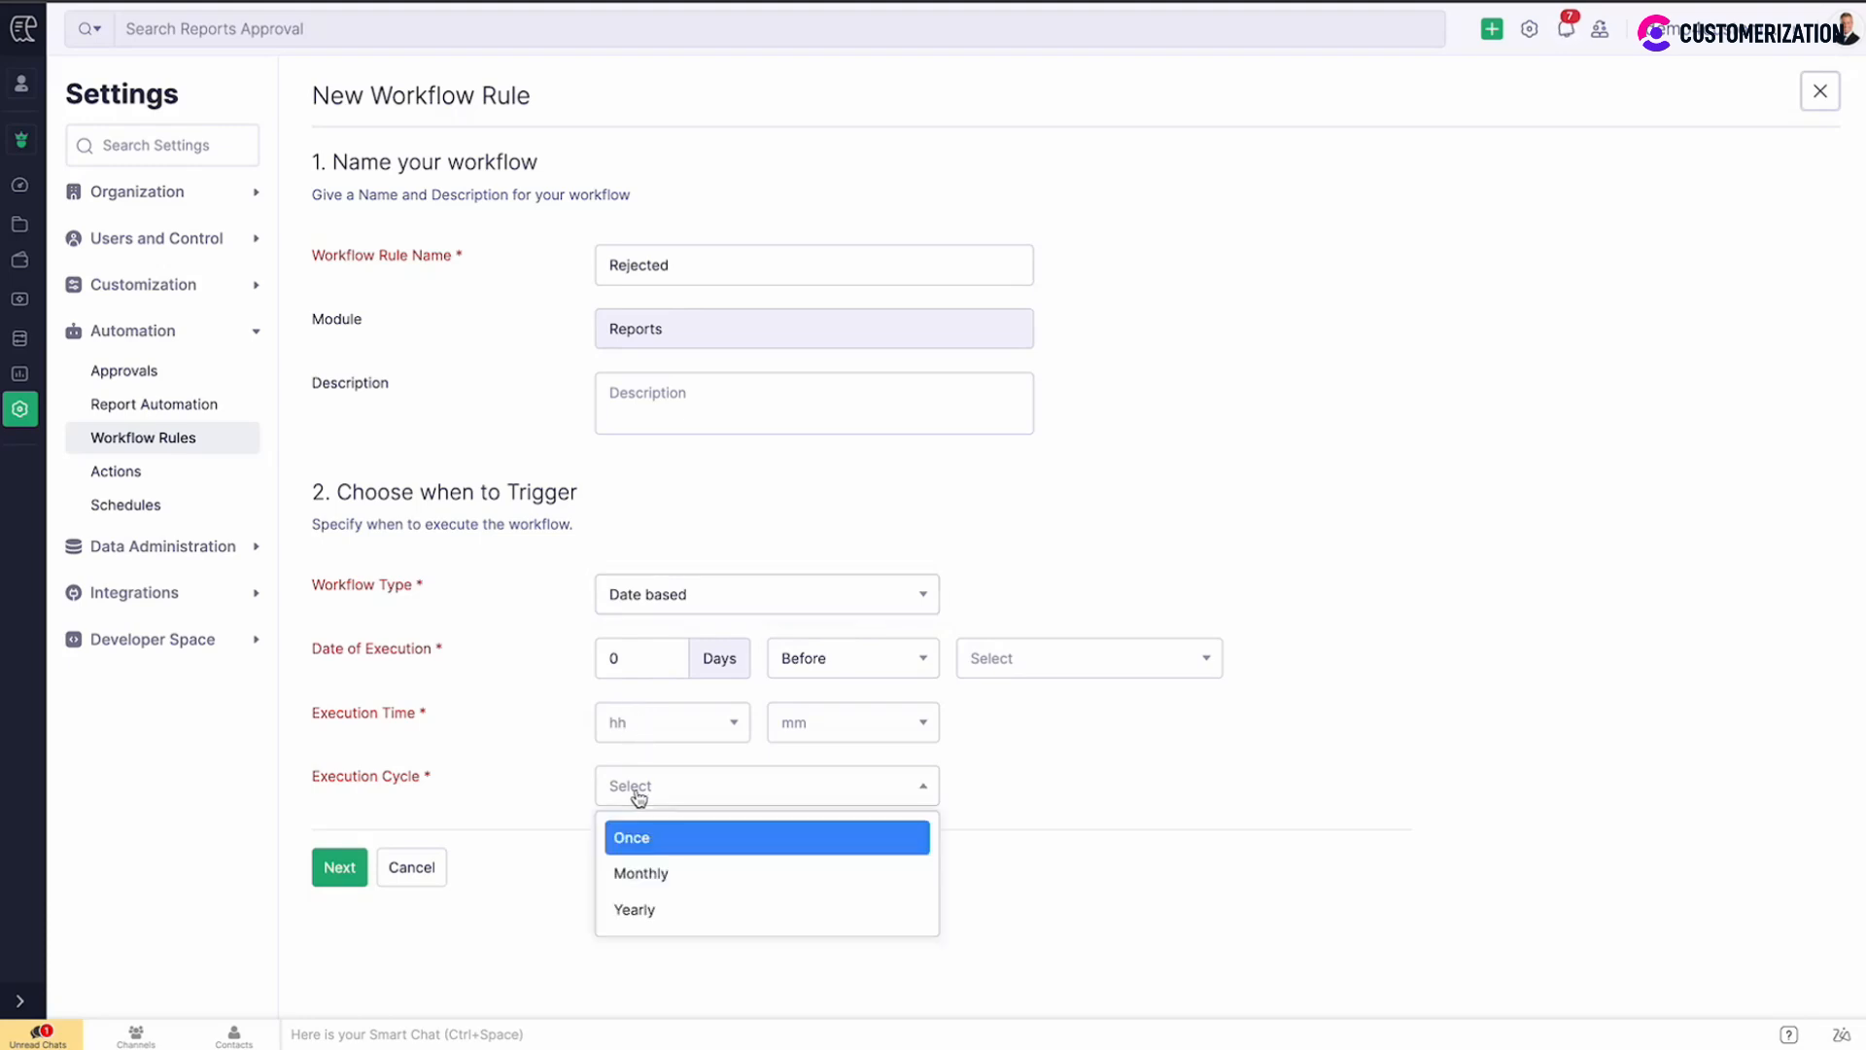
pyautogui.click(637, 795)
pyautogui.click(713, 614)
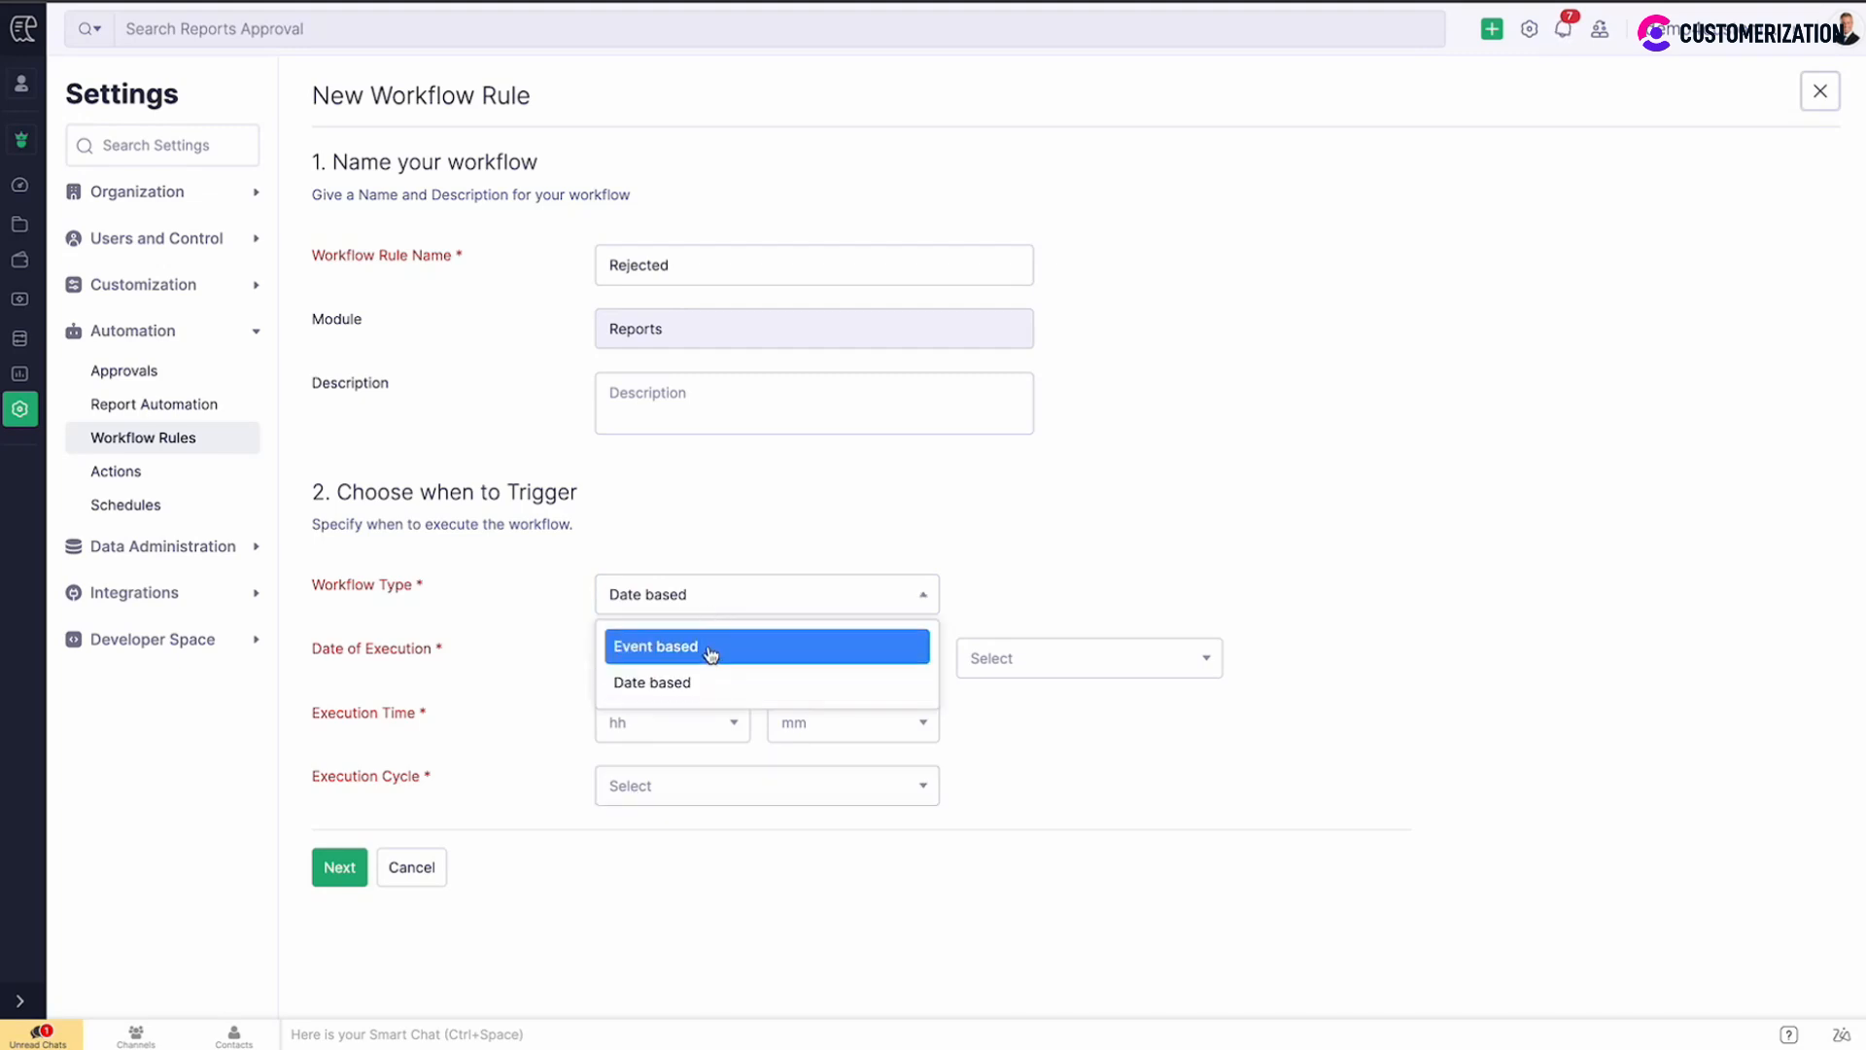
pyautogui.click(714, 654)
pyautogui.click(650, 866)
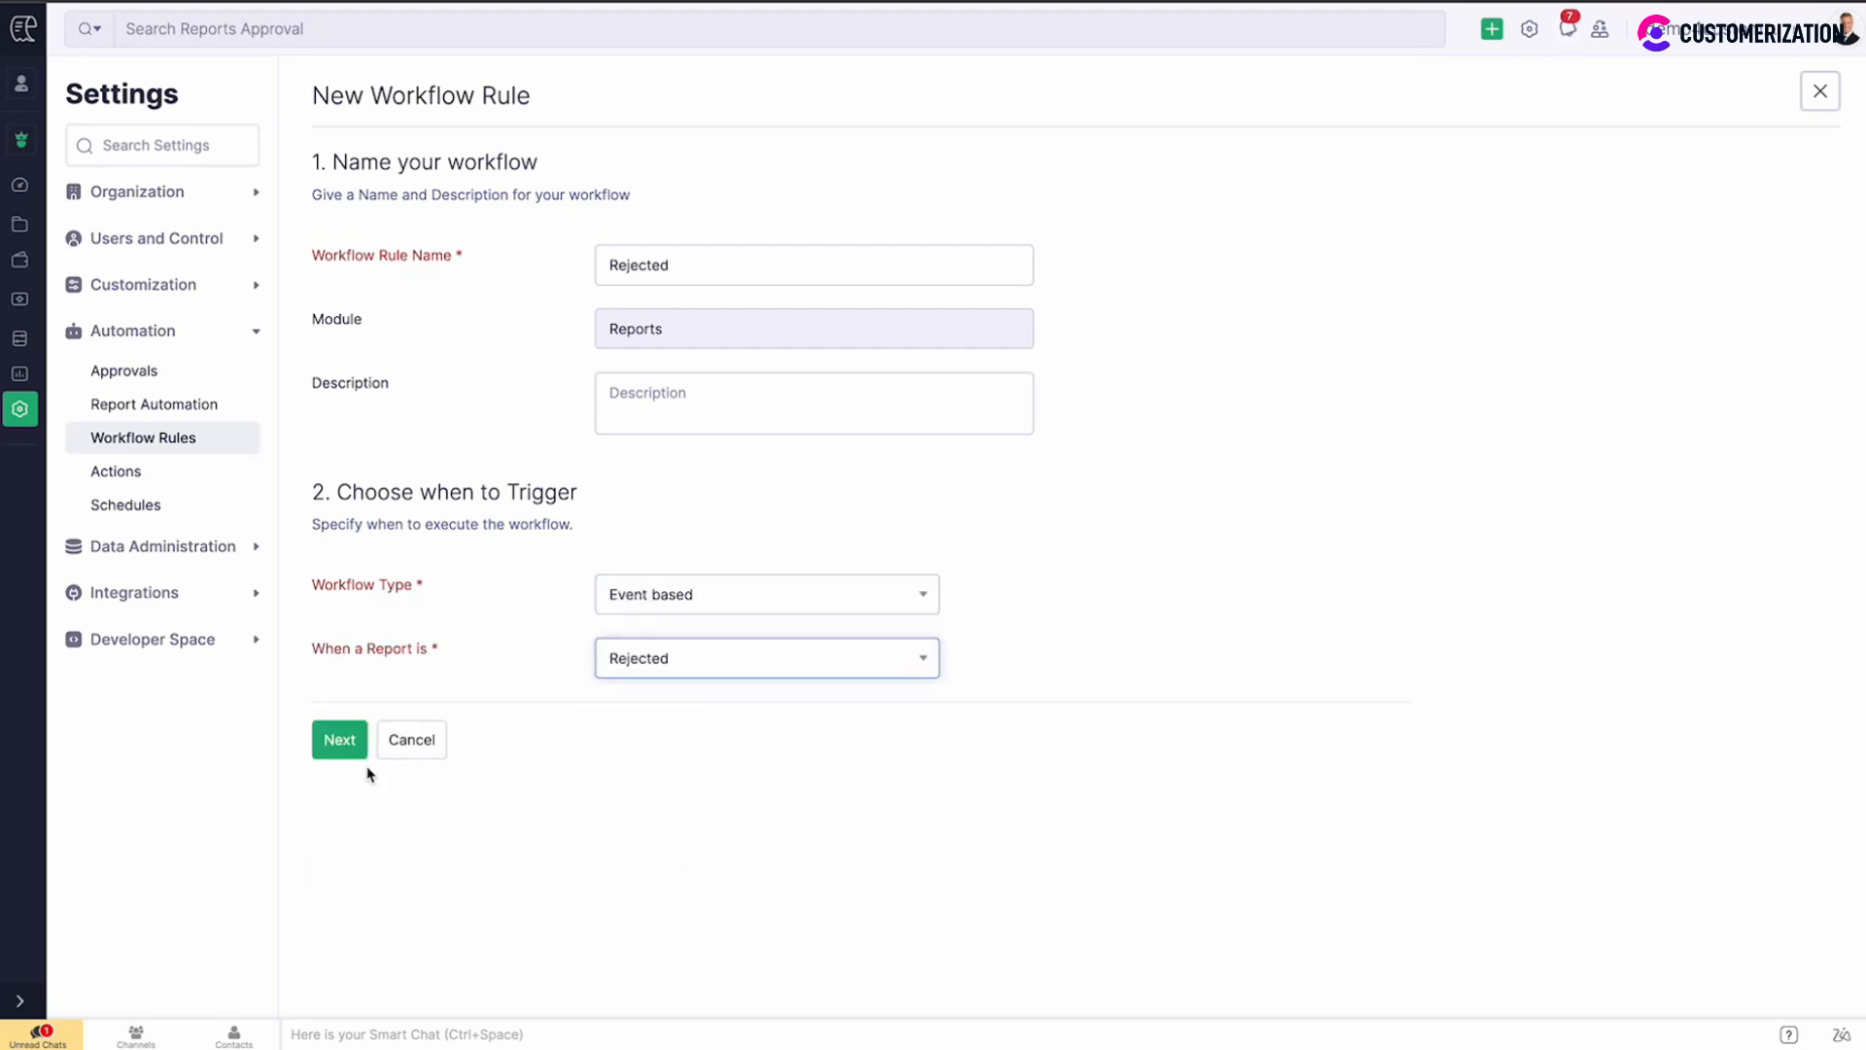
pyautogui.click(354, 750)
pyautogui.scroll(-1, 346, 754)
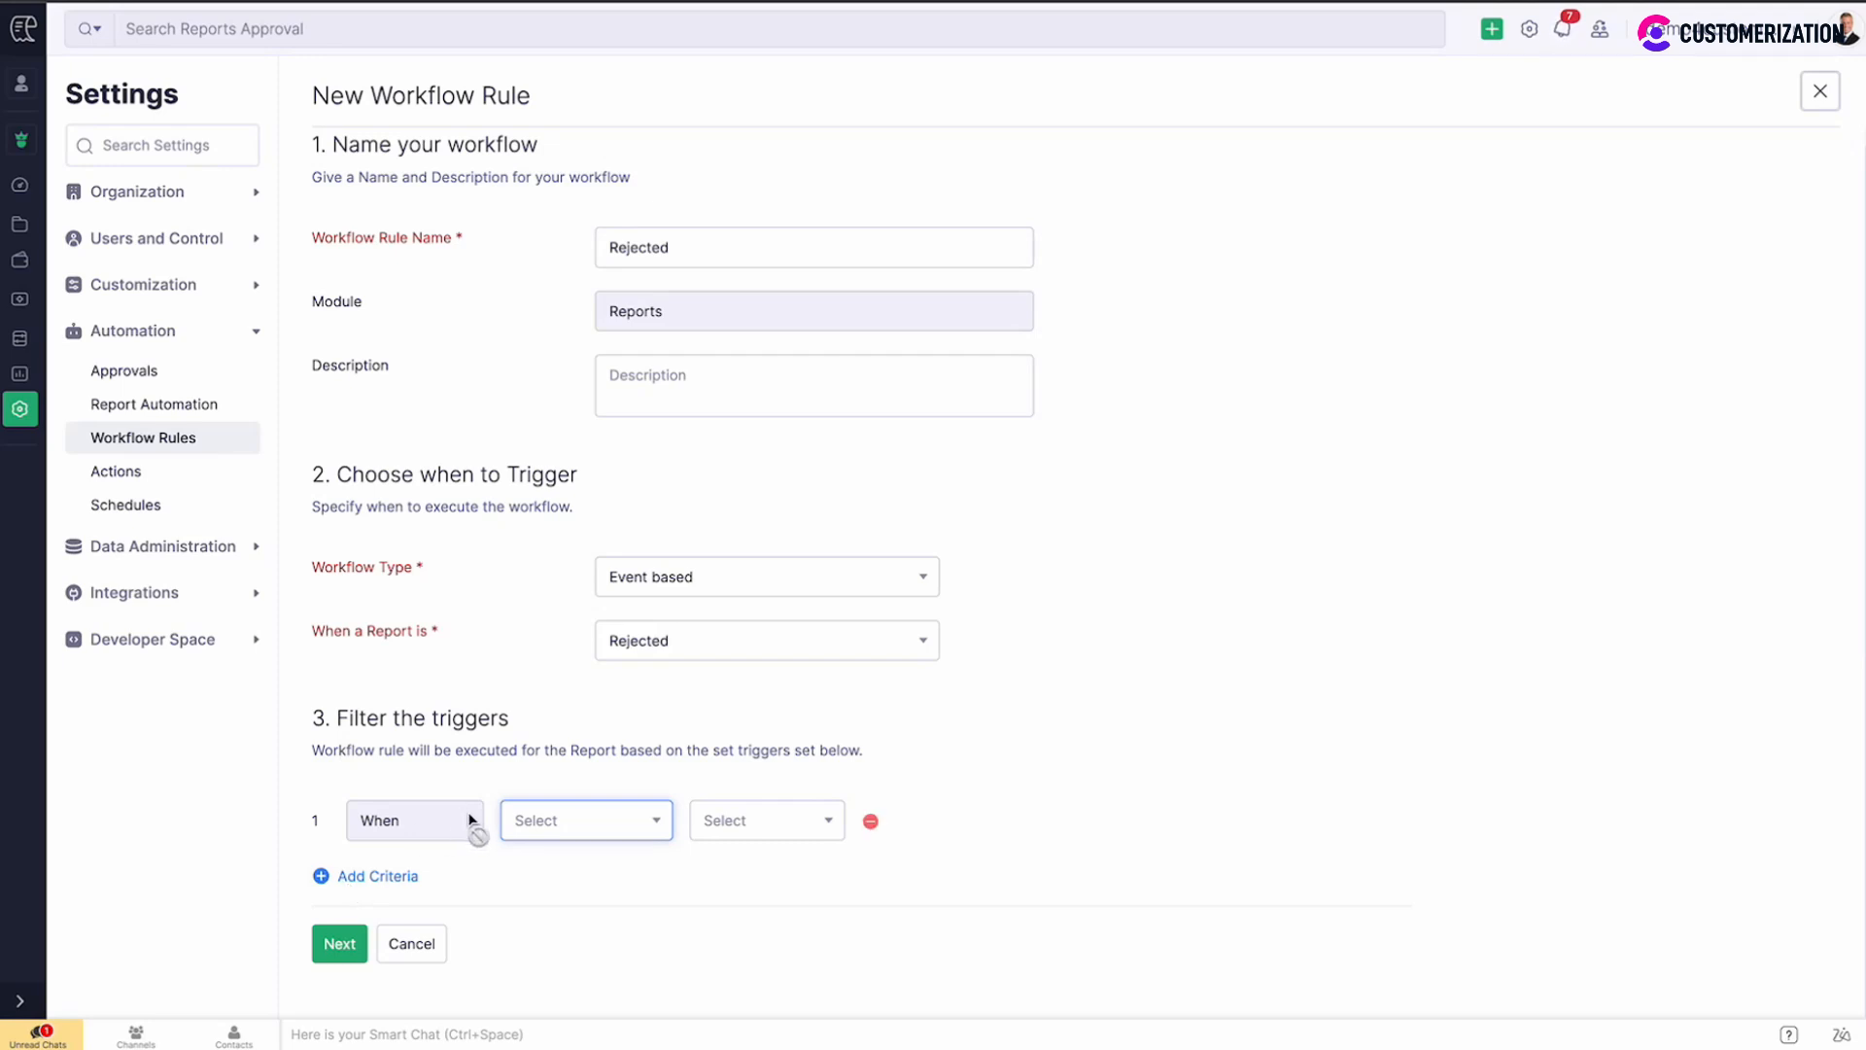
# Set the trigger filter to Department is Sales
pyautogui.click(543, 823)
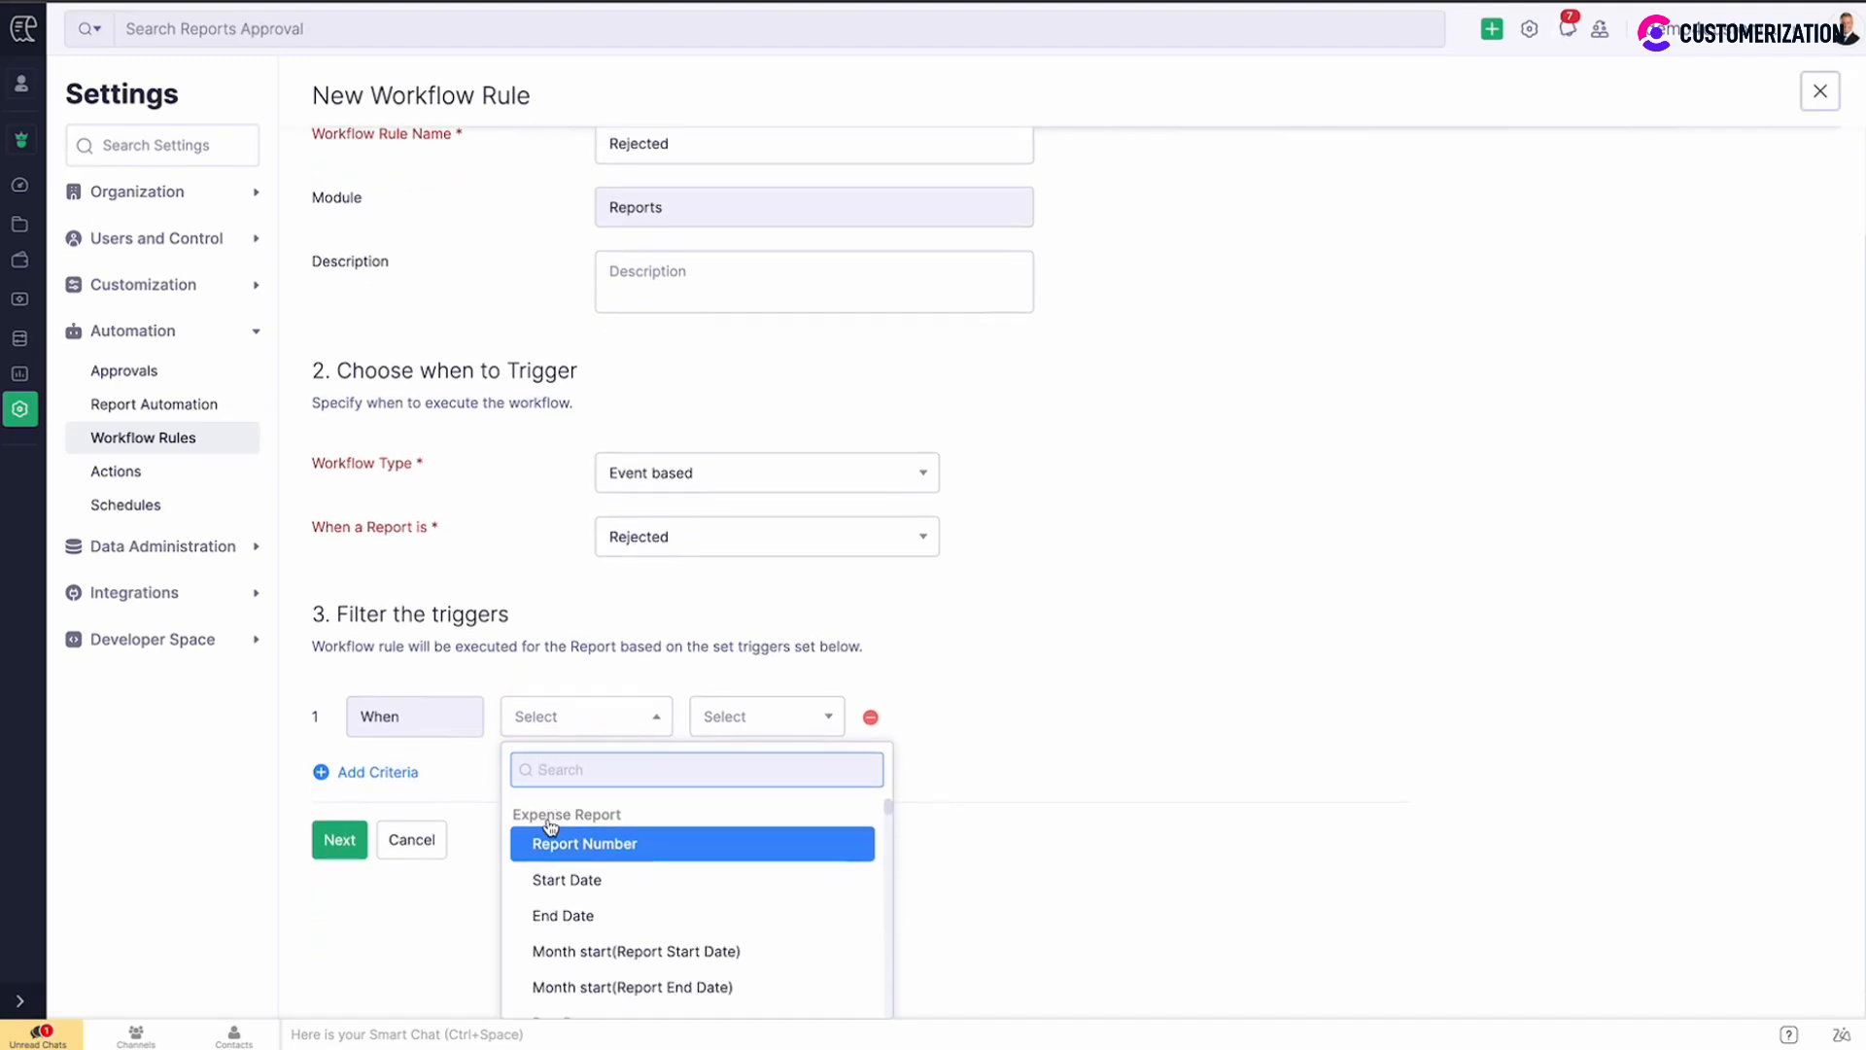
pyautogui.write('depa')
pyautogui.click(546, 920)
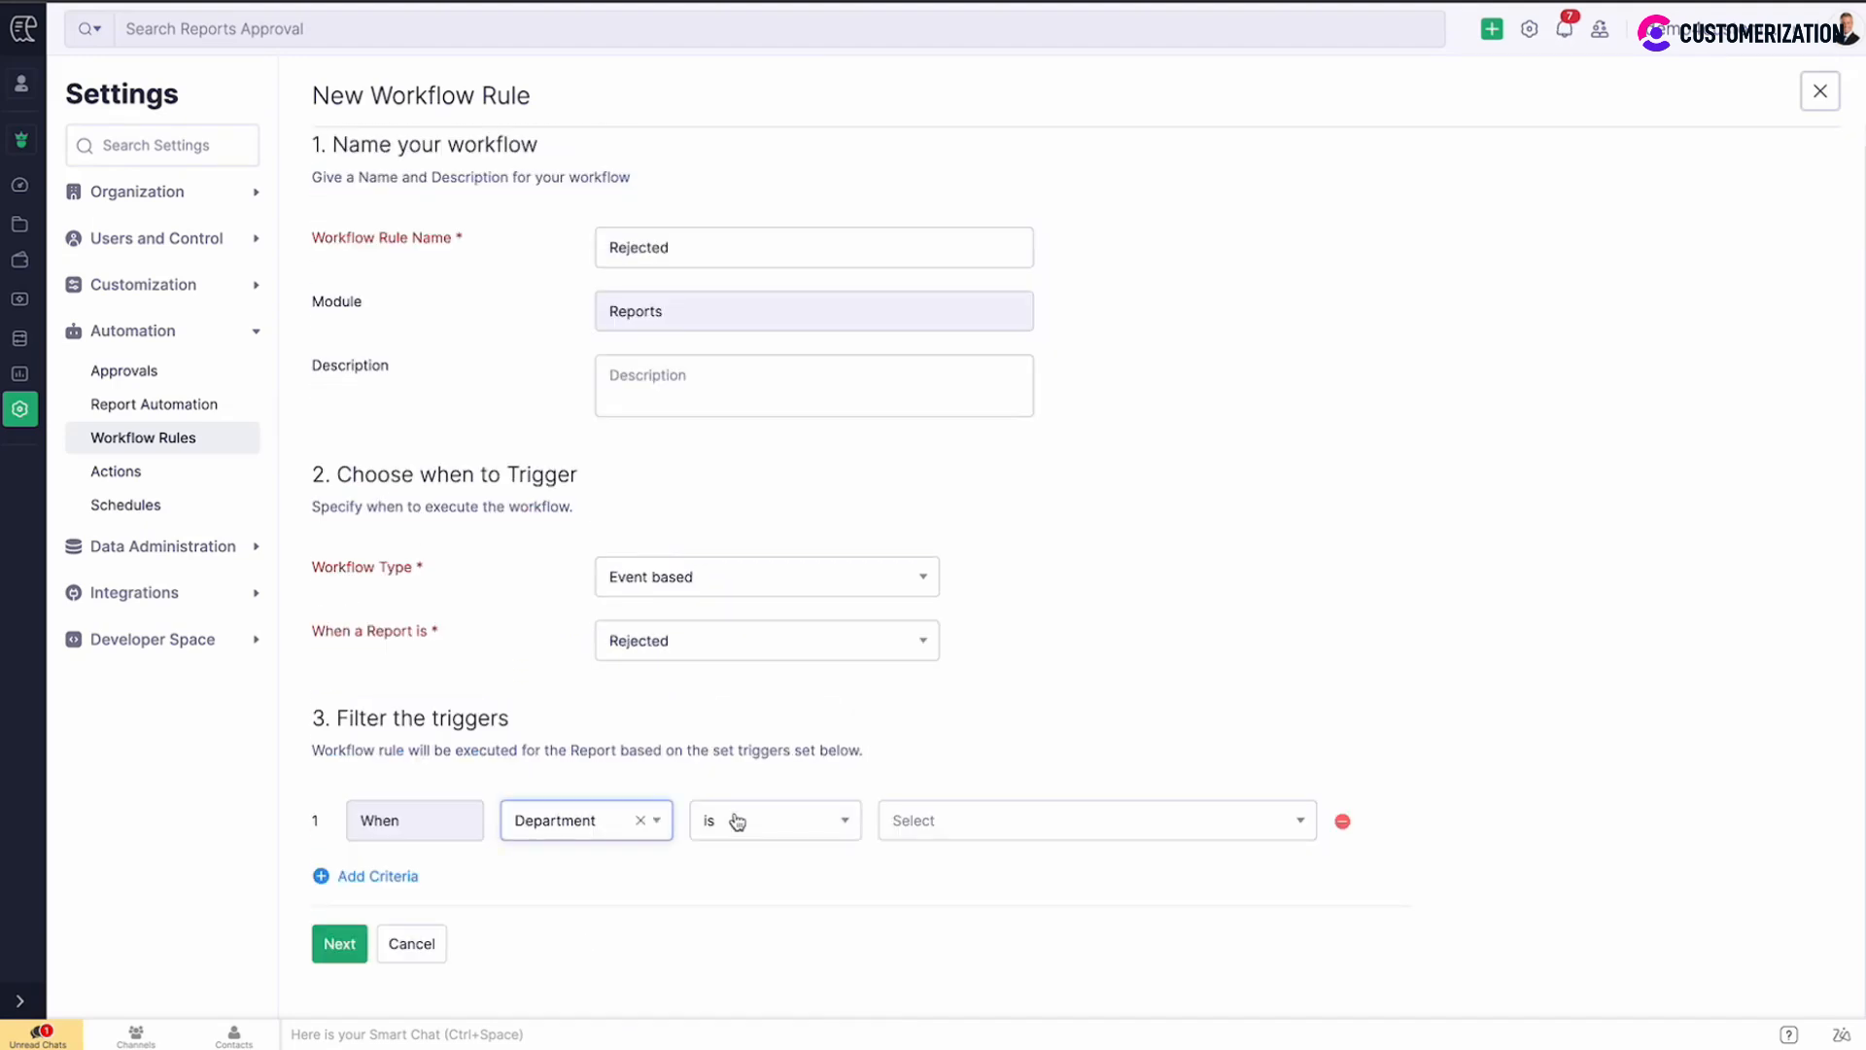
pyautogui.click(952, 826)
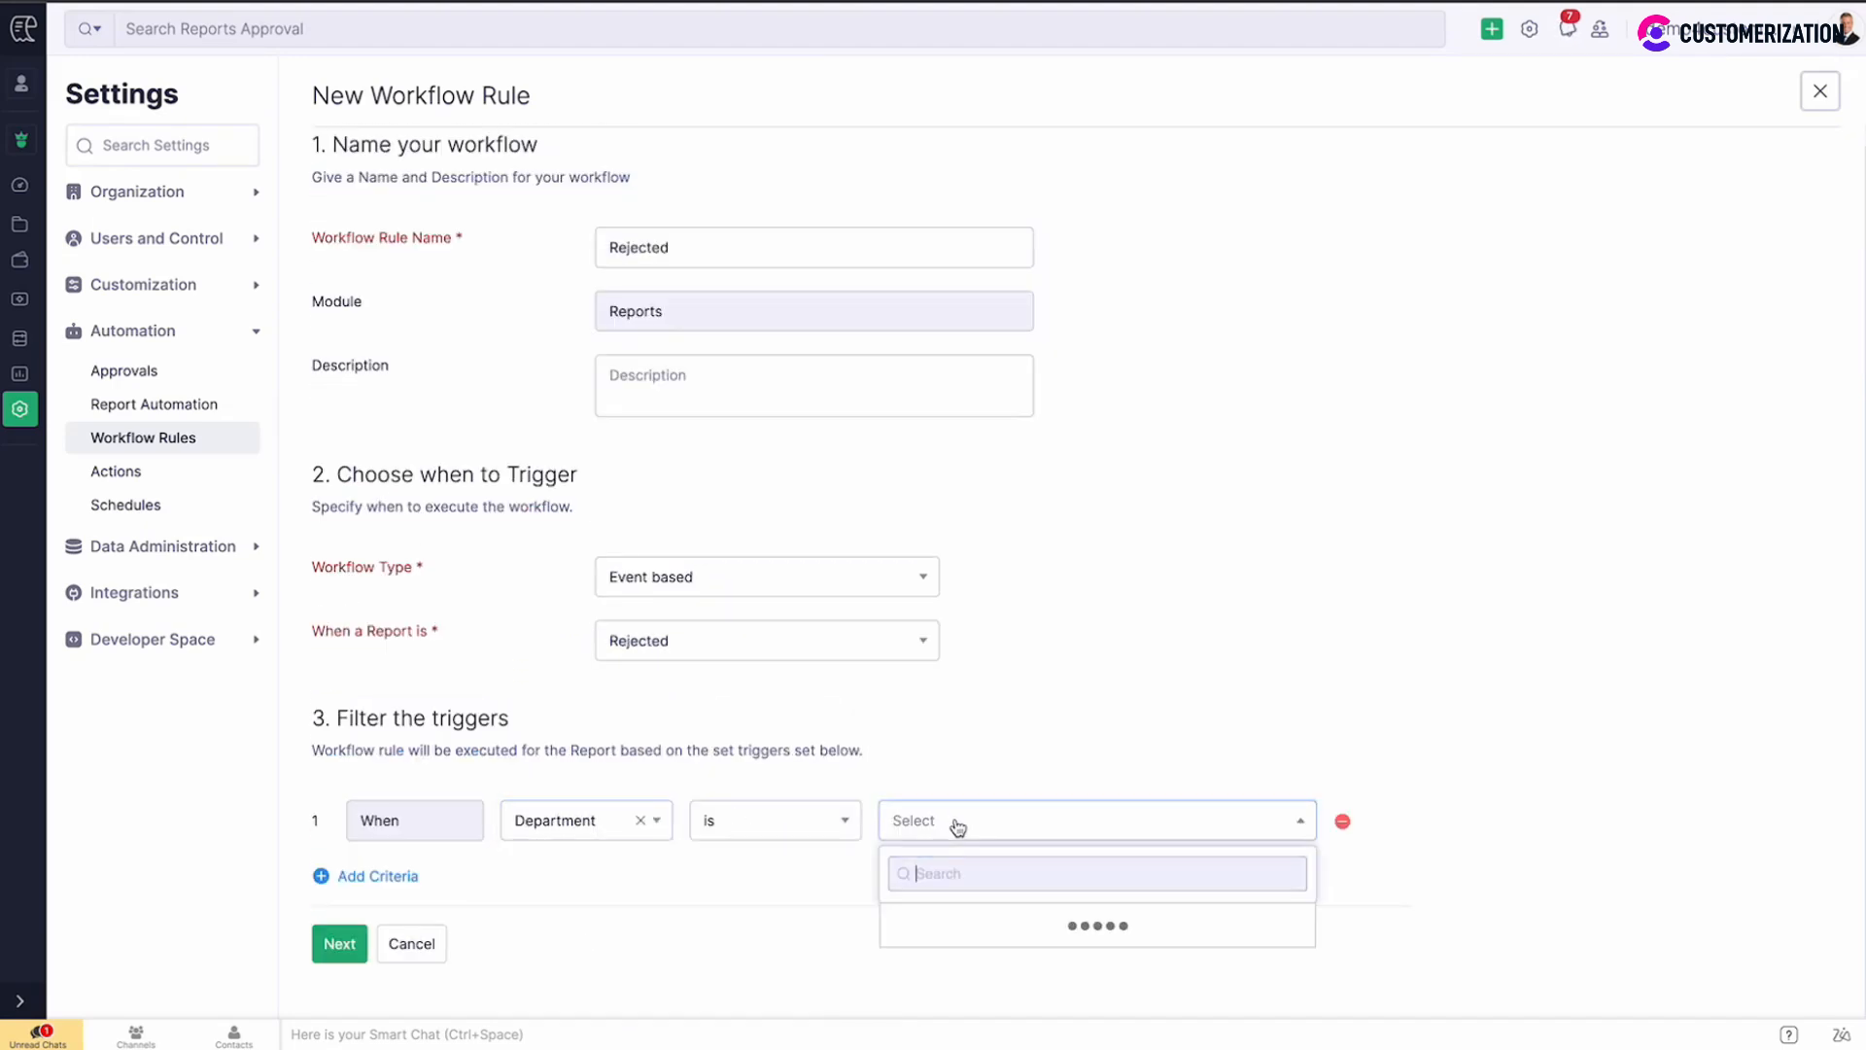
pyautogui.click(945, 956)
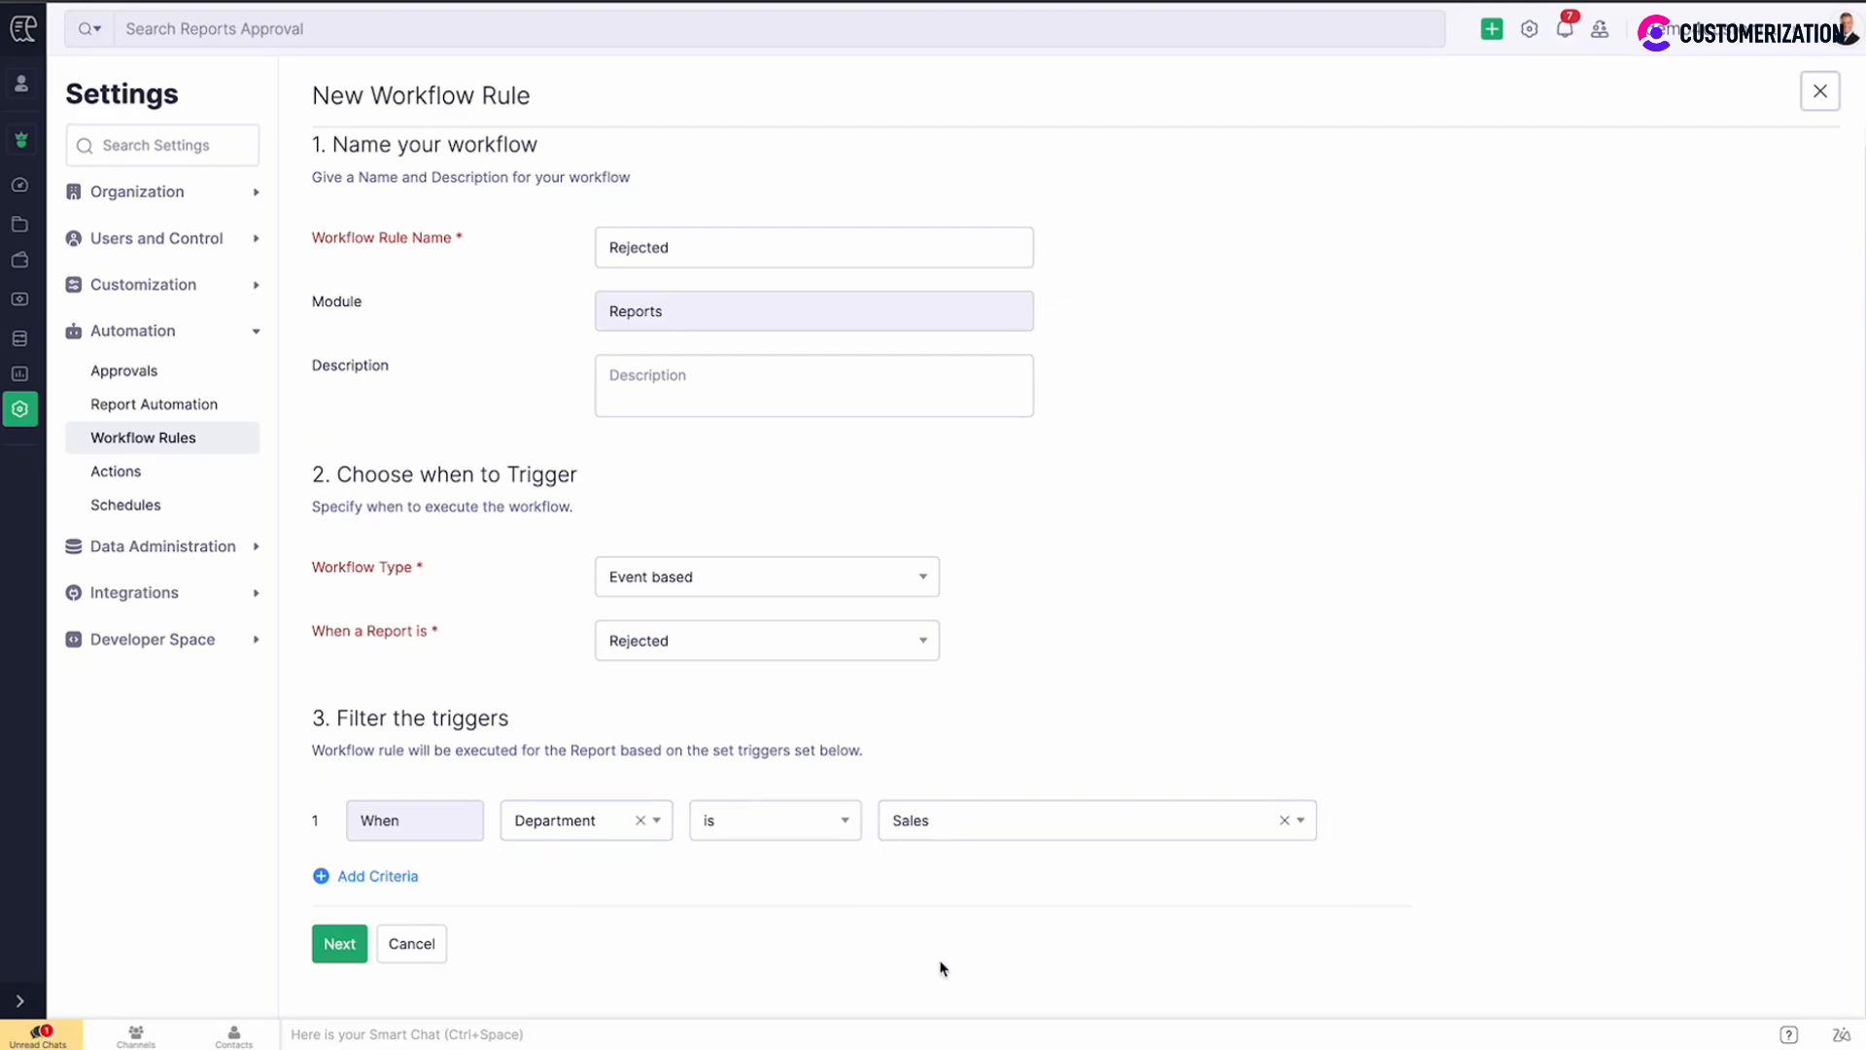
# Add a second condition joined with OR, then remove it, leaving only the Sales filter
pyautogui.click(407, 879)
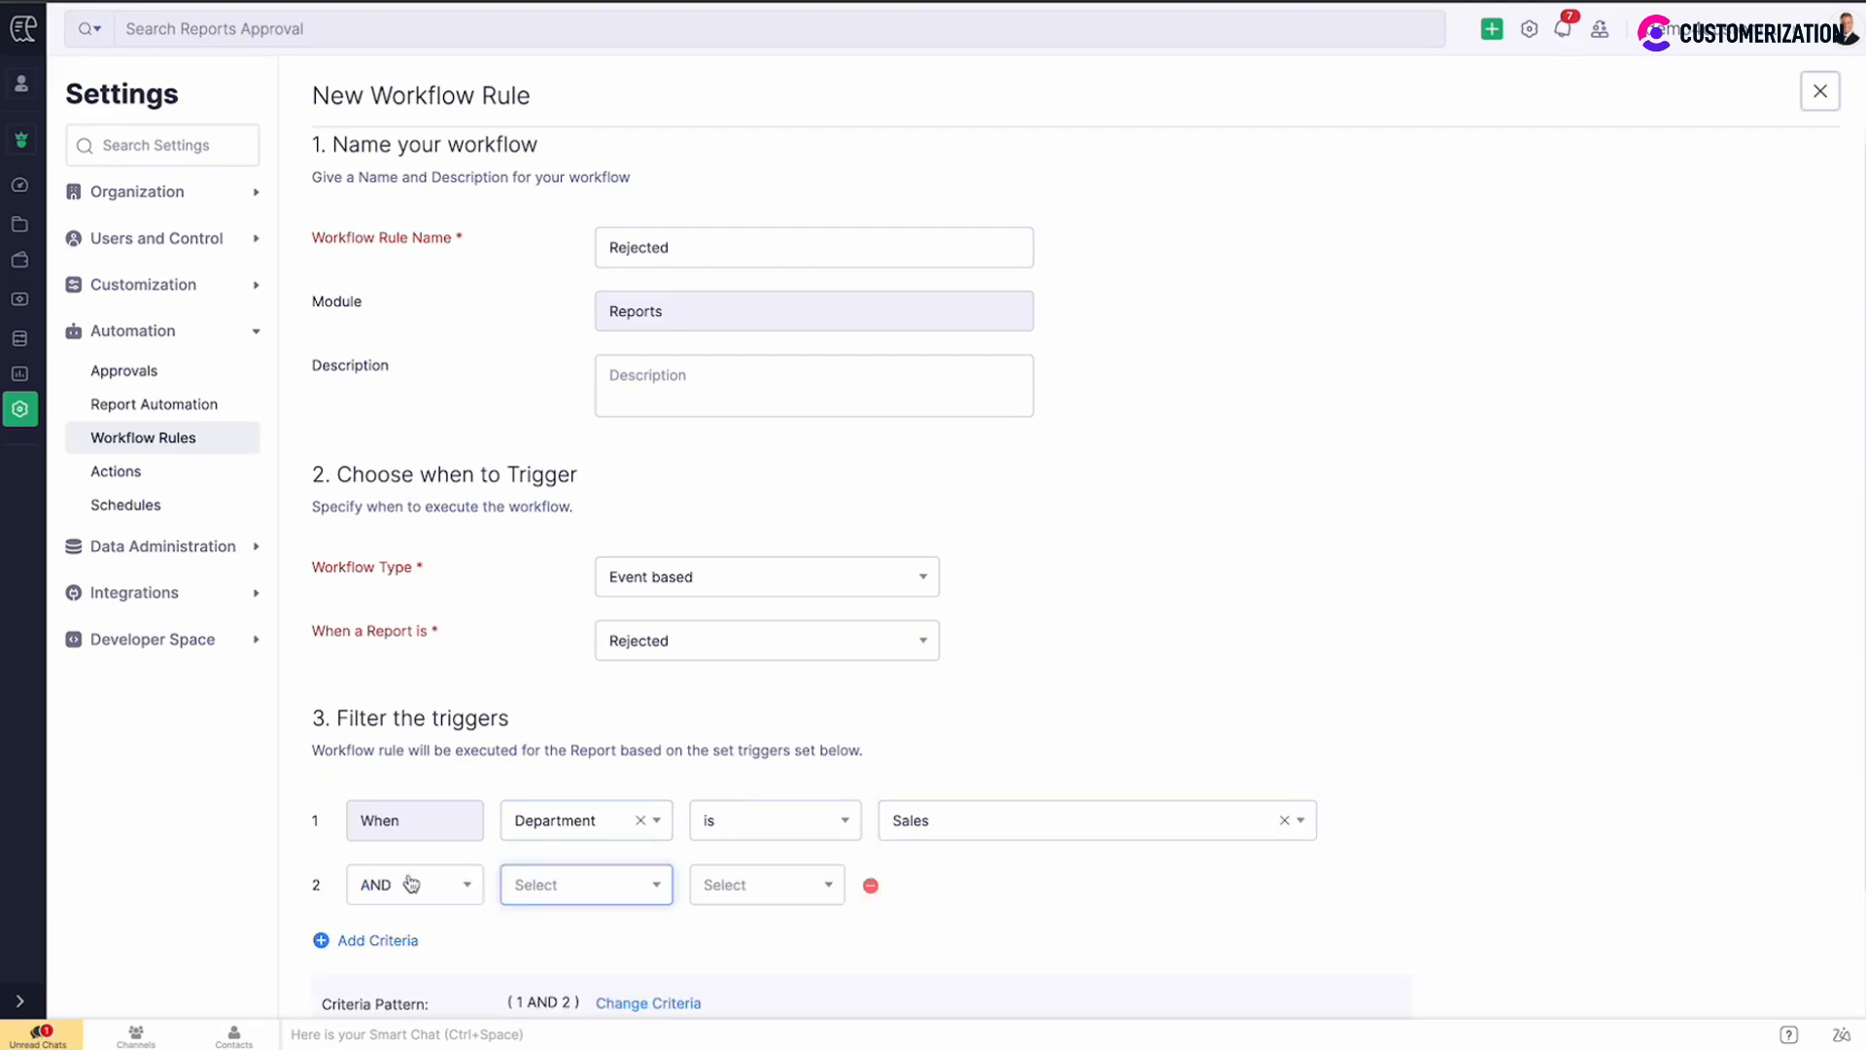
pyautogui.scroll(-1, 410, 884)
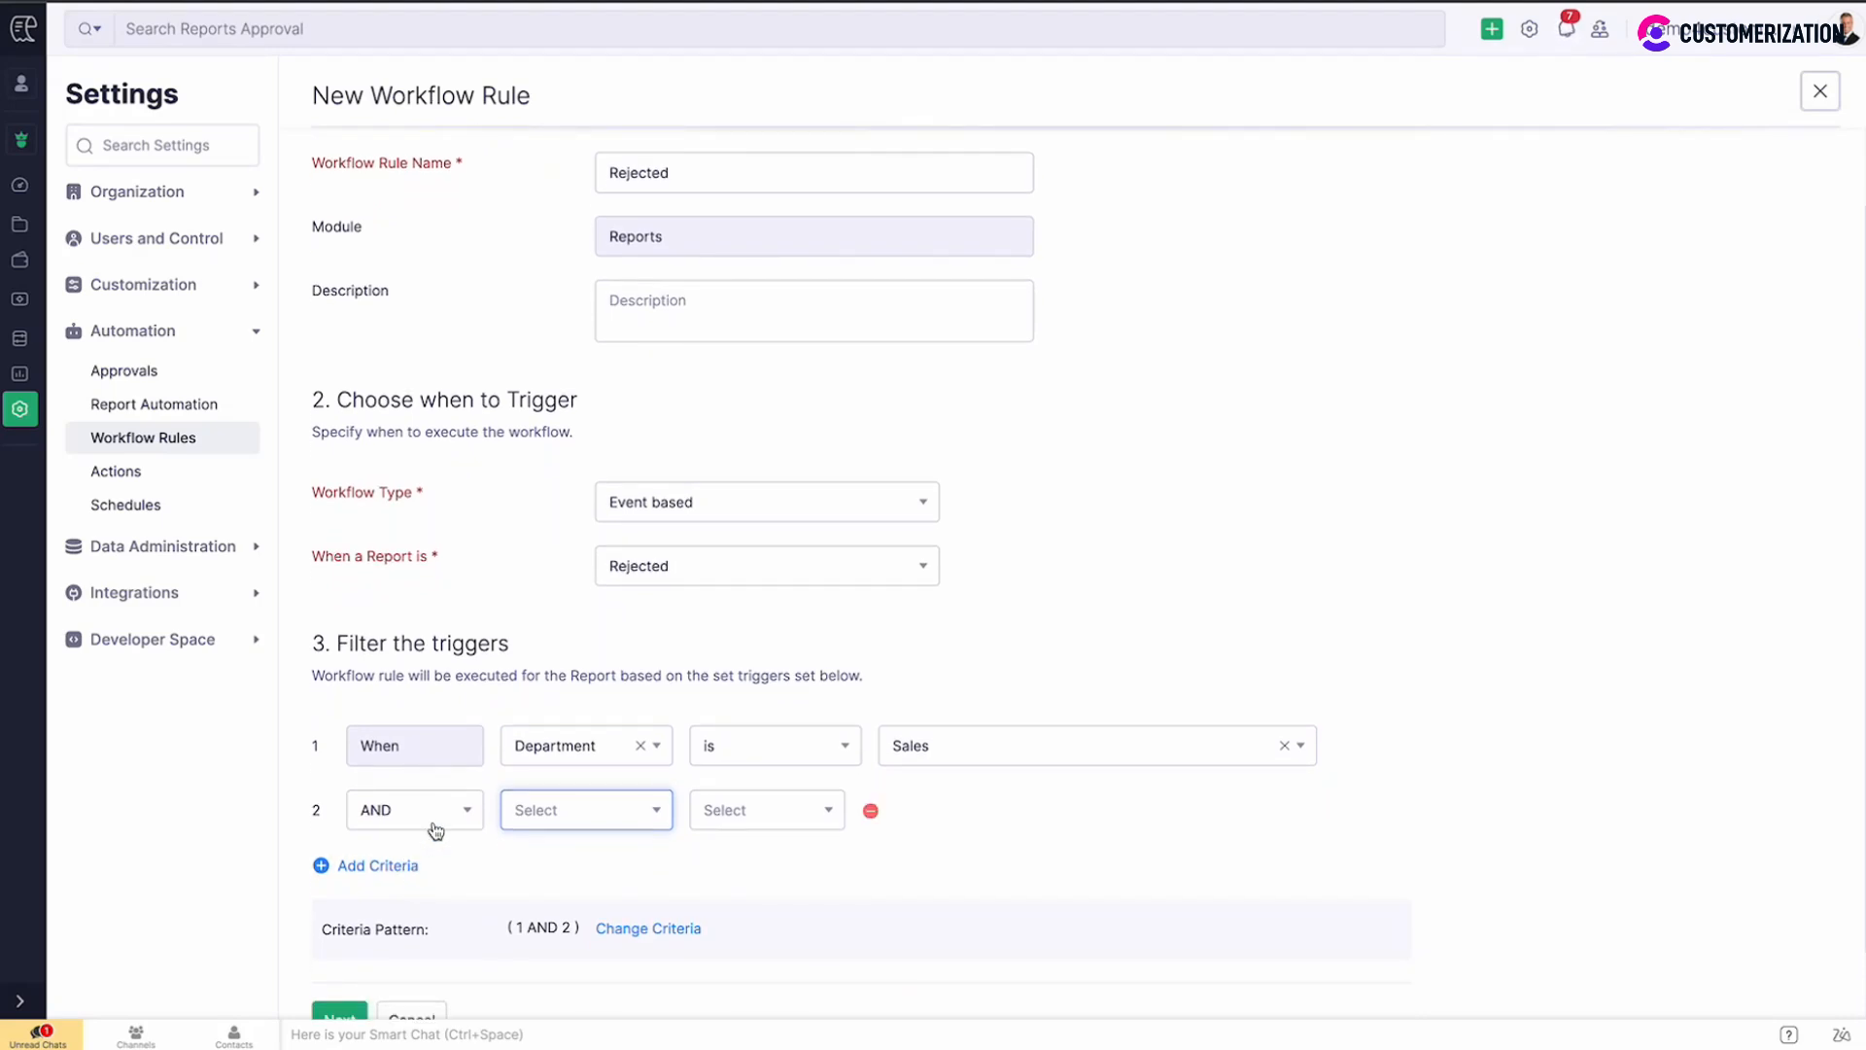
pyautogui.click(436, 828)
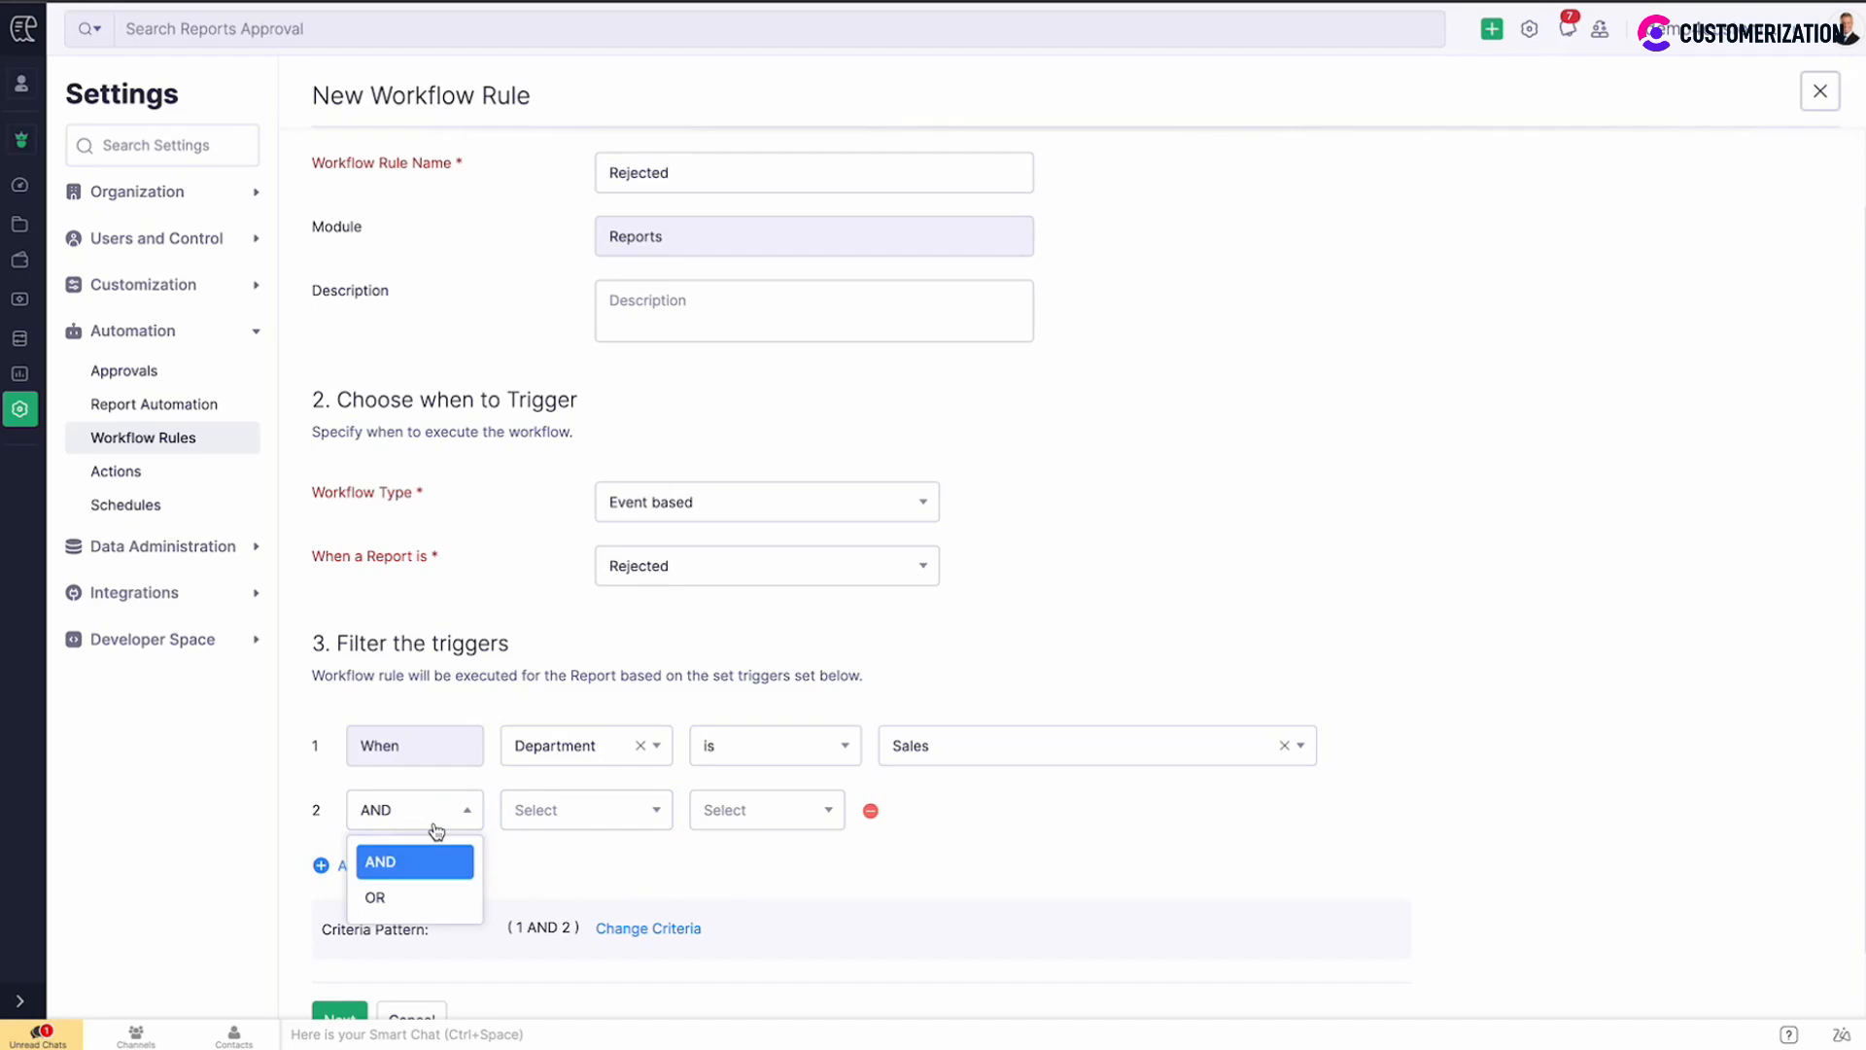
pyautogui.click(452, 900)
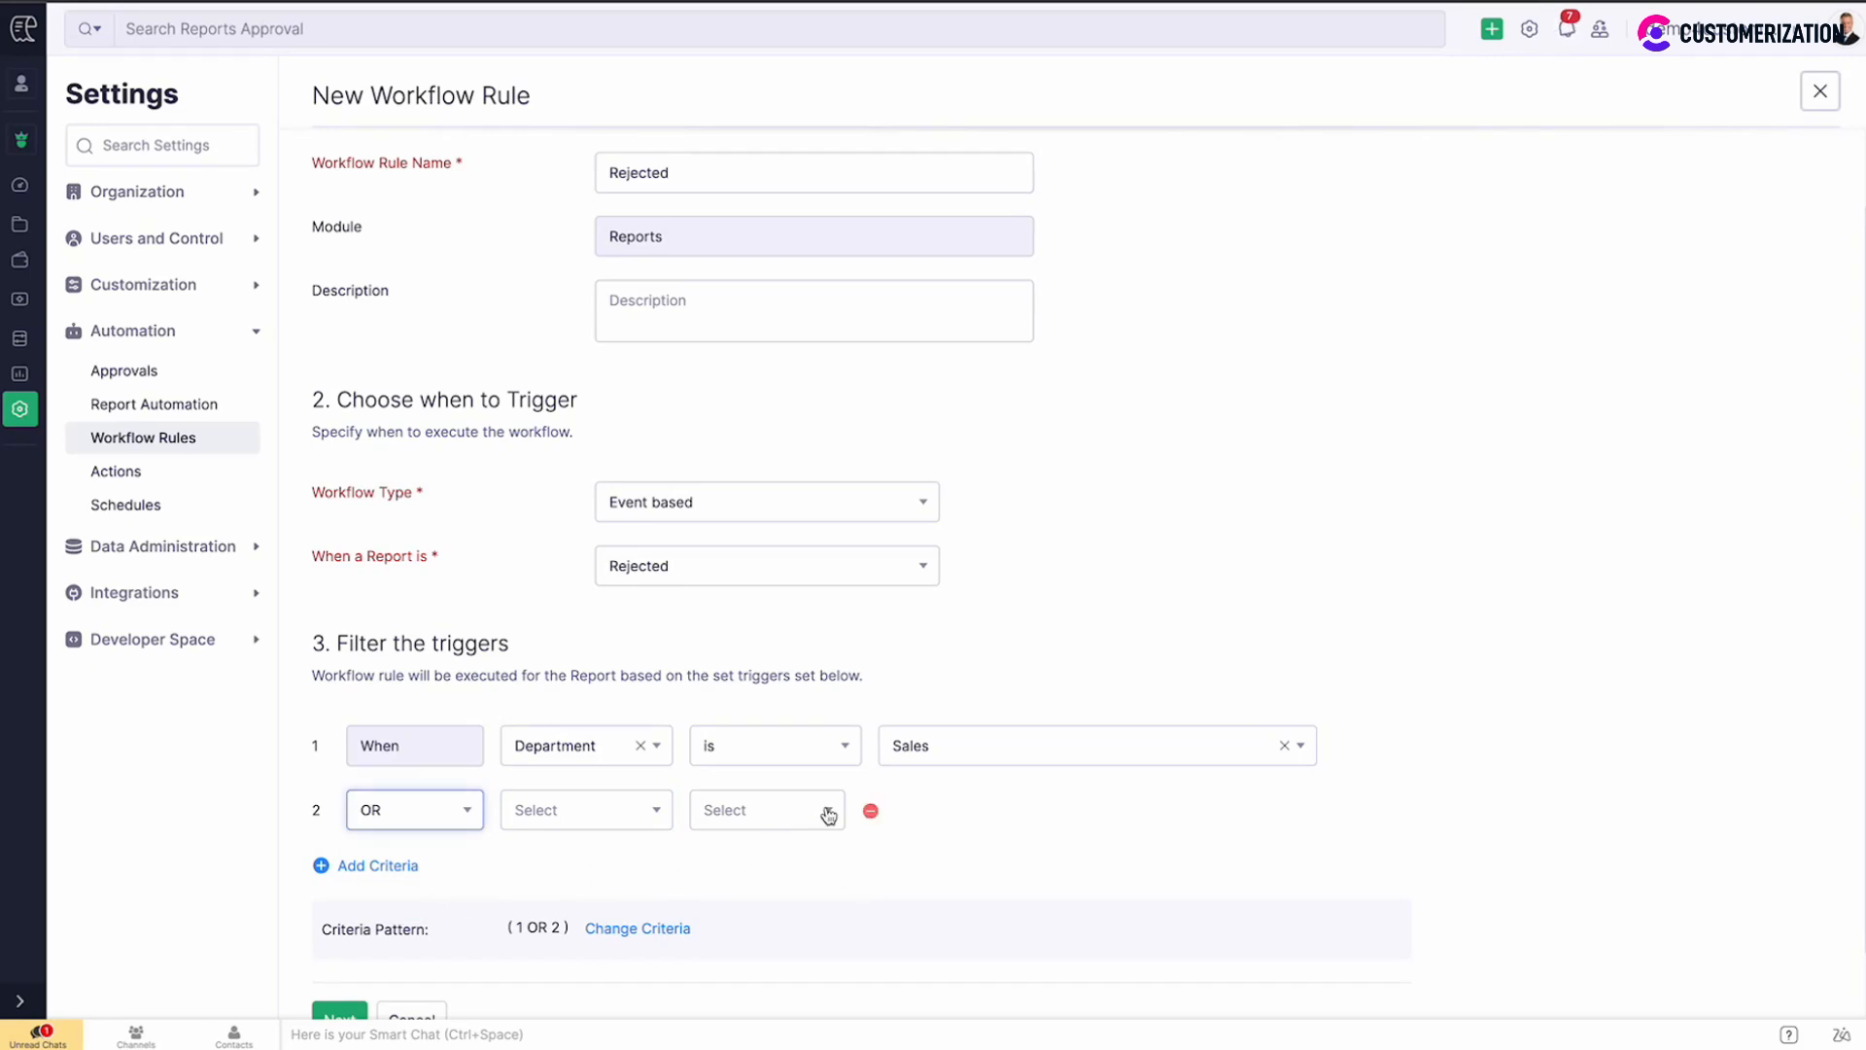
pyautogui.click(871, 812)
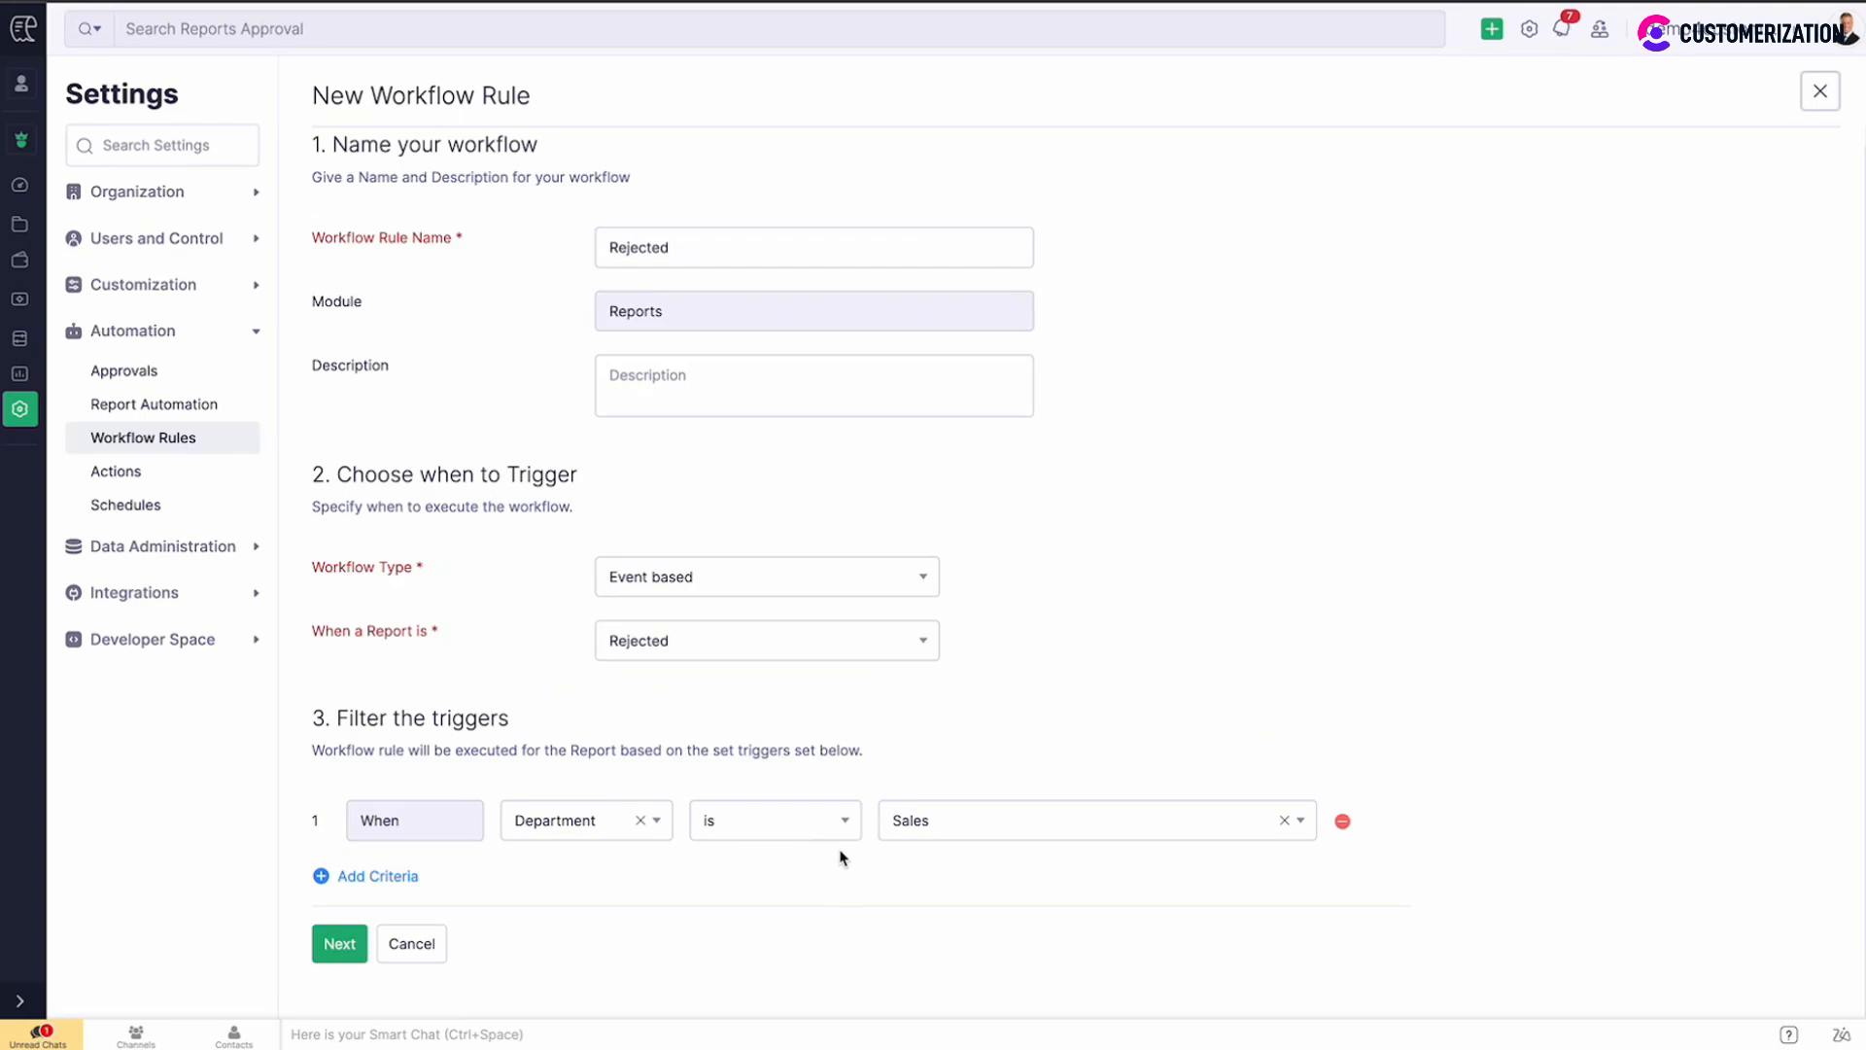
# Reach the actions step, leave time-based actions off, and set the immediate action type to In-app Notifications
pyautogui.click(340, 951)
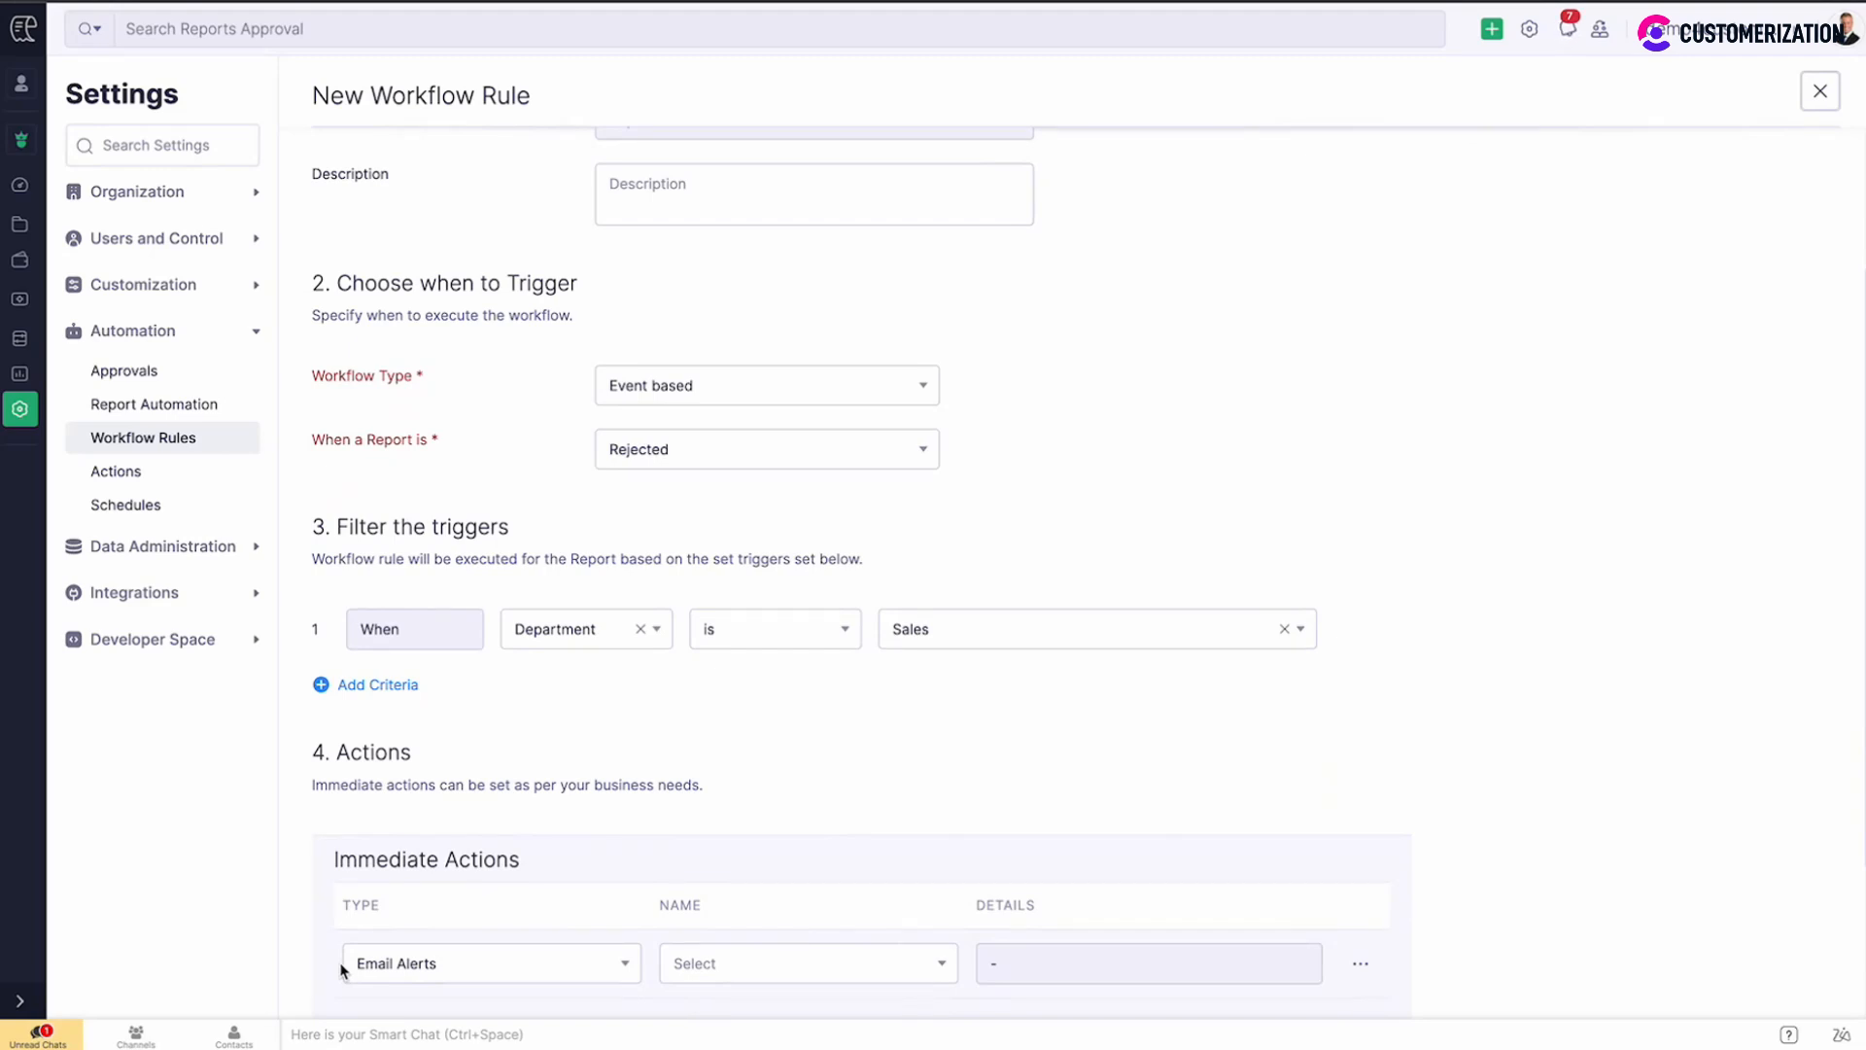
pyautogui.scroll(-3, 342, 971)
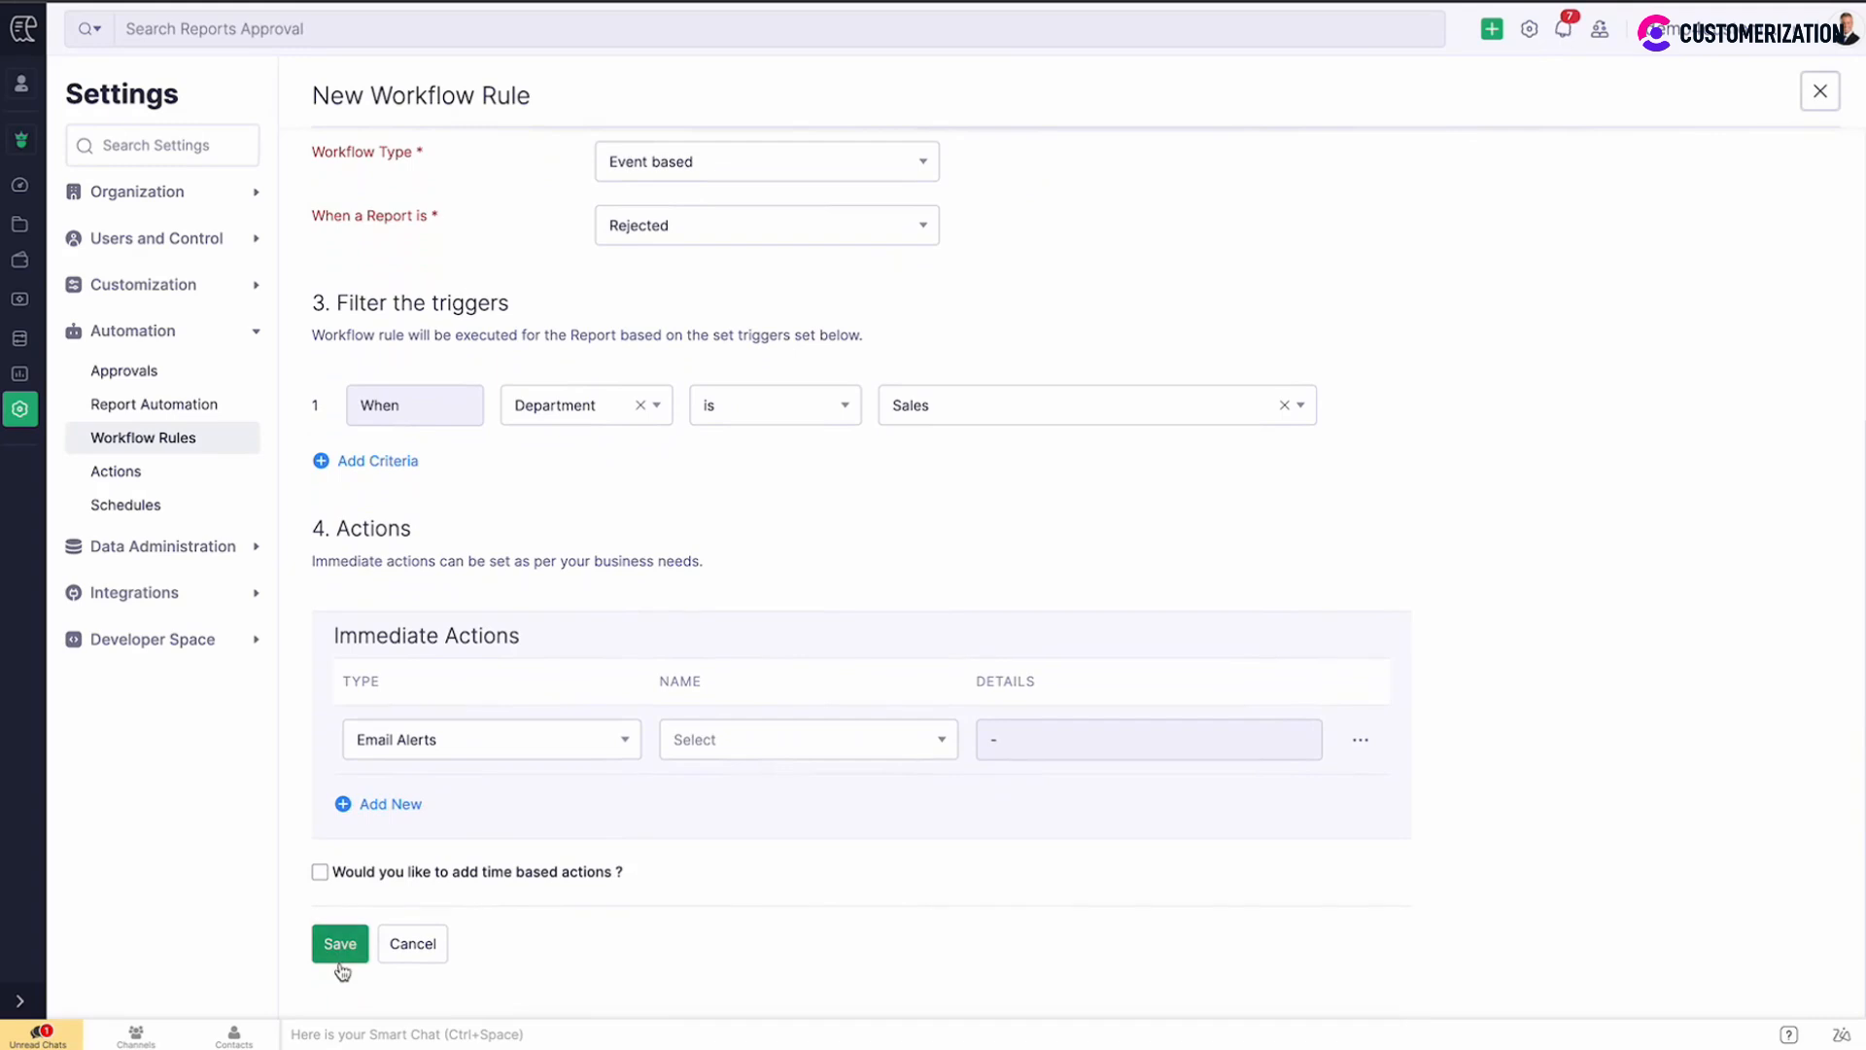
pyautogui.click(332, 872)
pyautogui.scroll(-3, 334, 871)
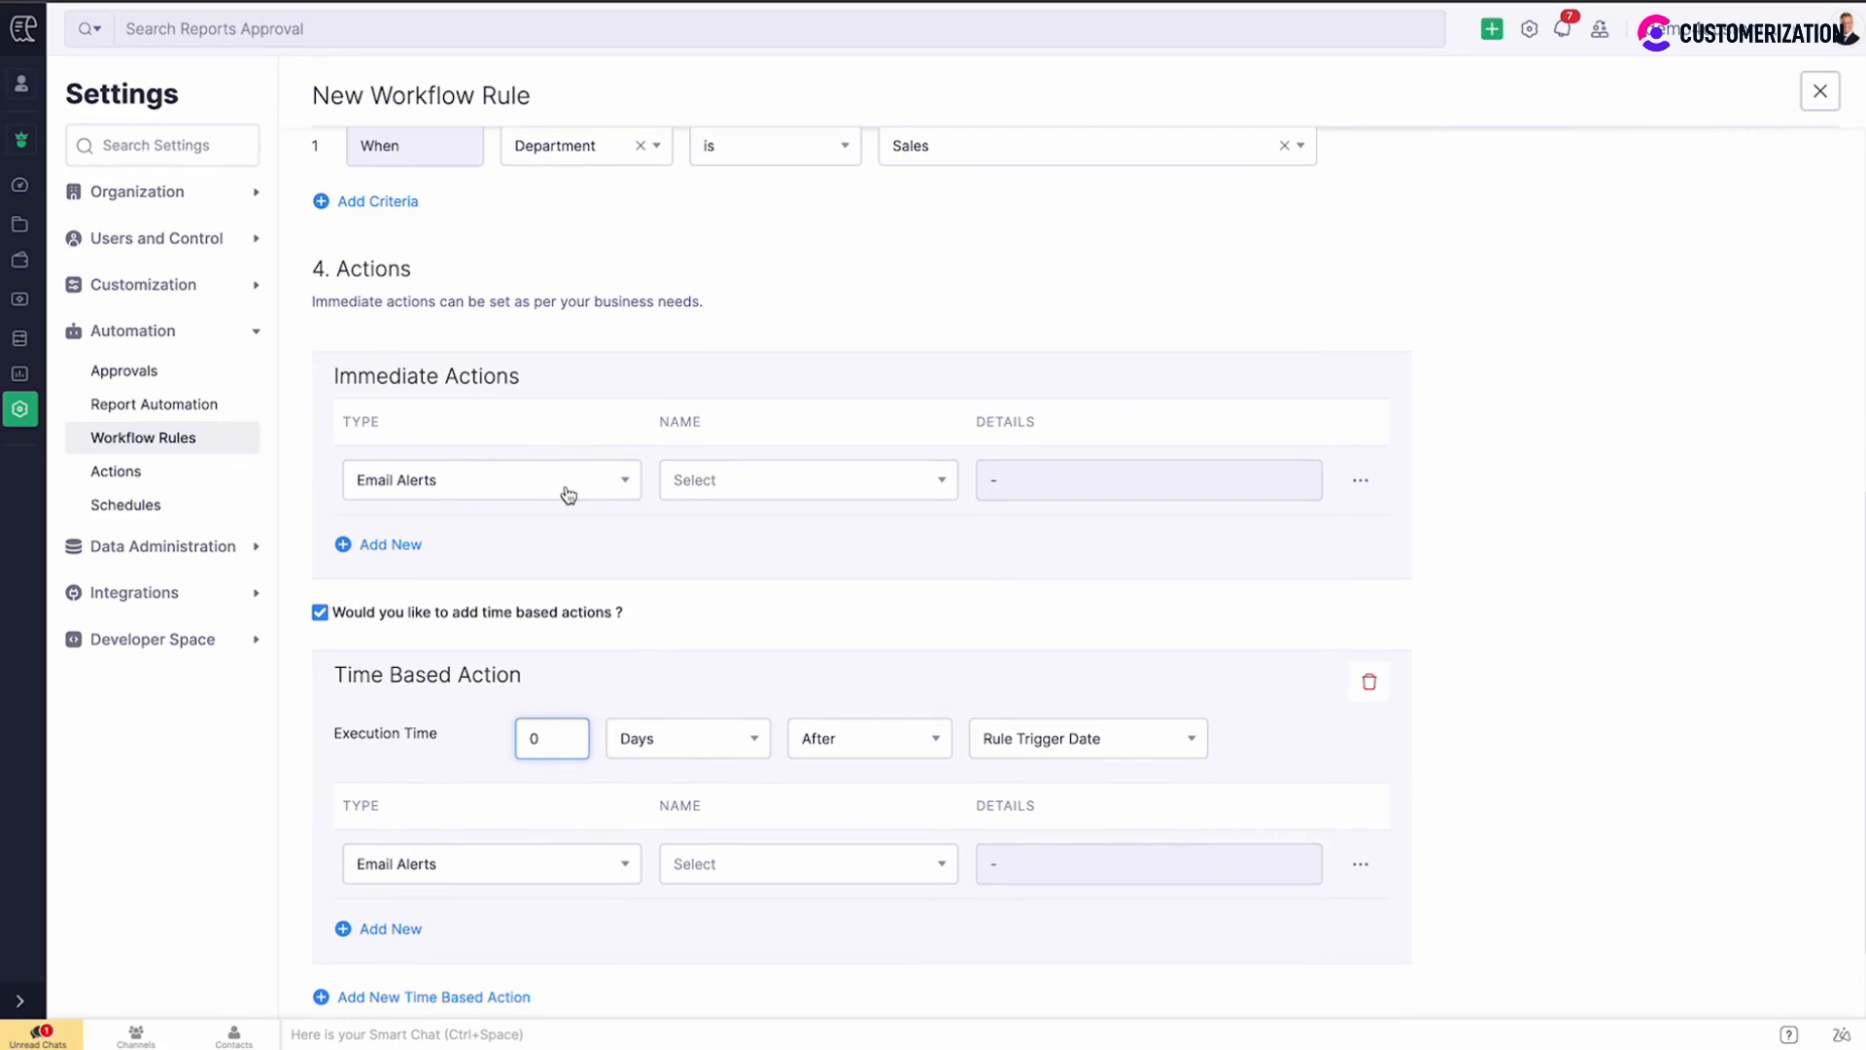
pyautogui.click(334, 617)
pyautogui.click(595, 746)
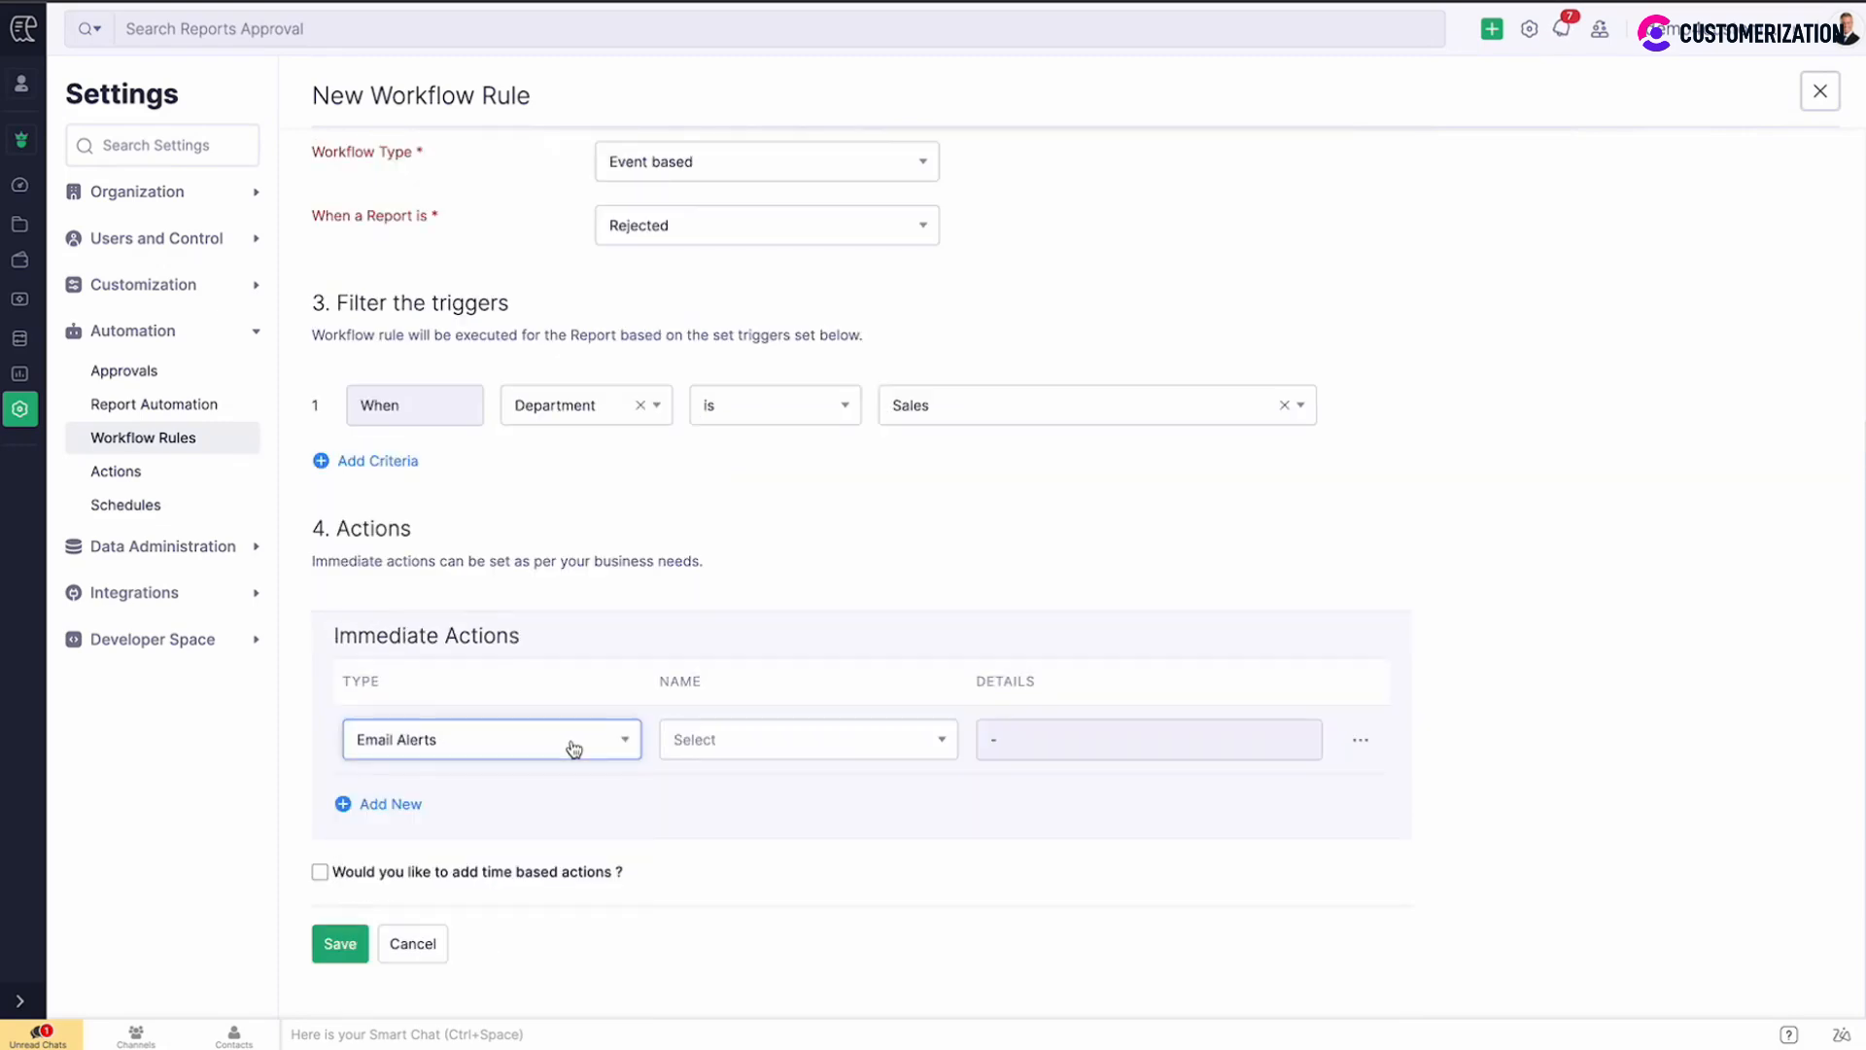
pyautogui.click(572, 748)
pyautogui.click(518, 958)
# Choose the Rejected notification, whose message reads 'The report was rejected'
pyautogui.click(786, 751)
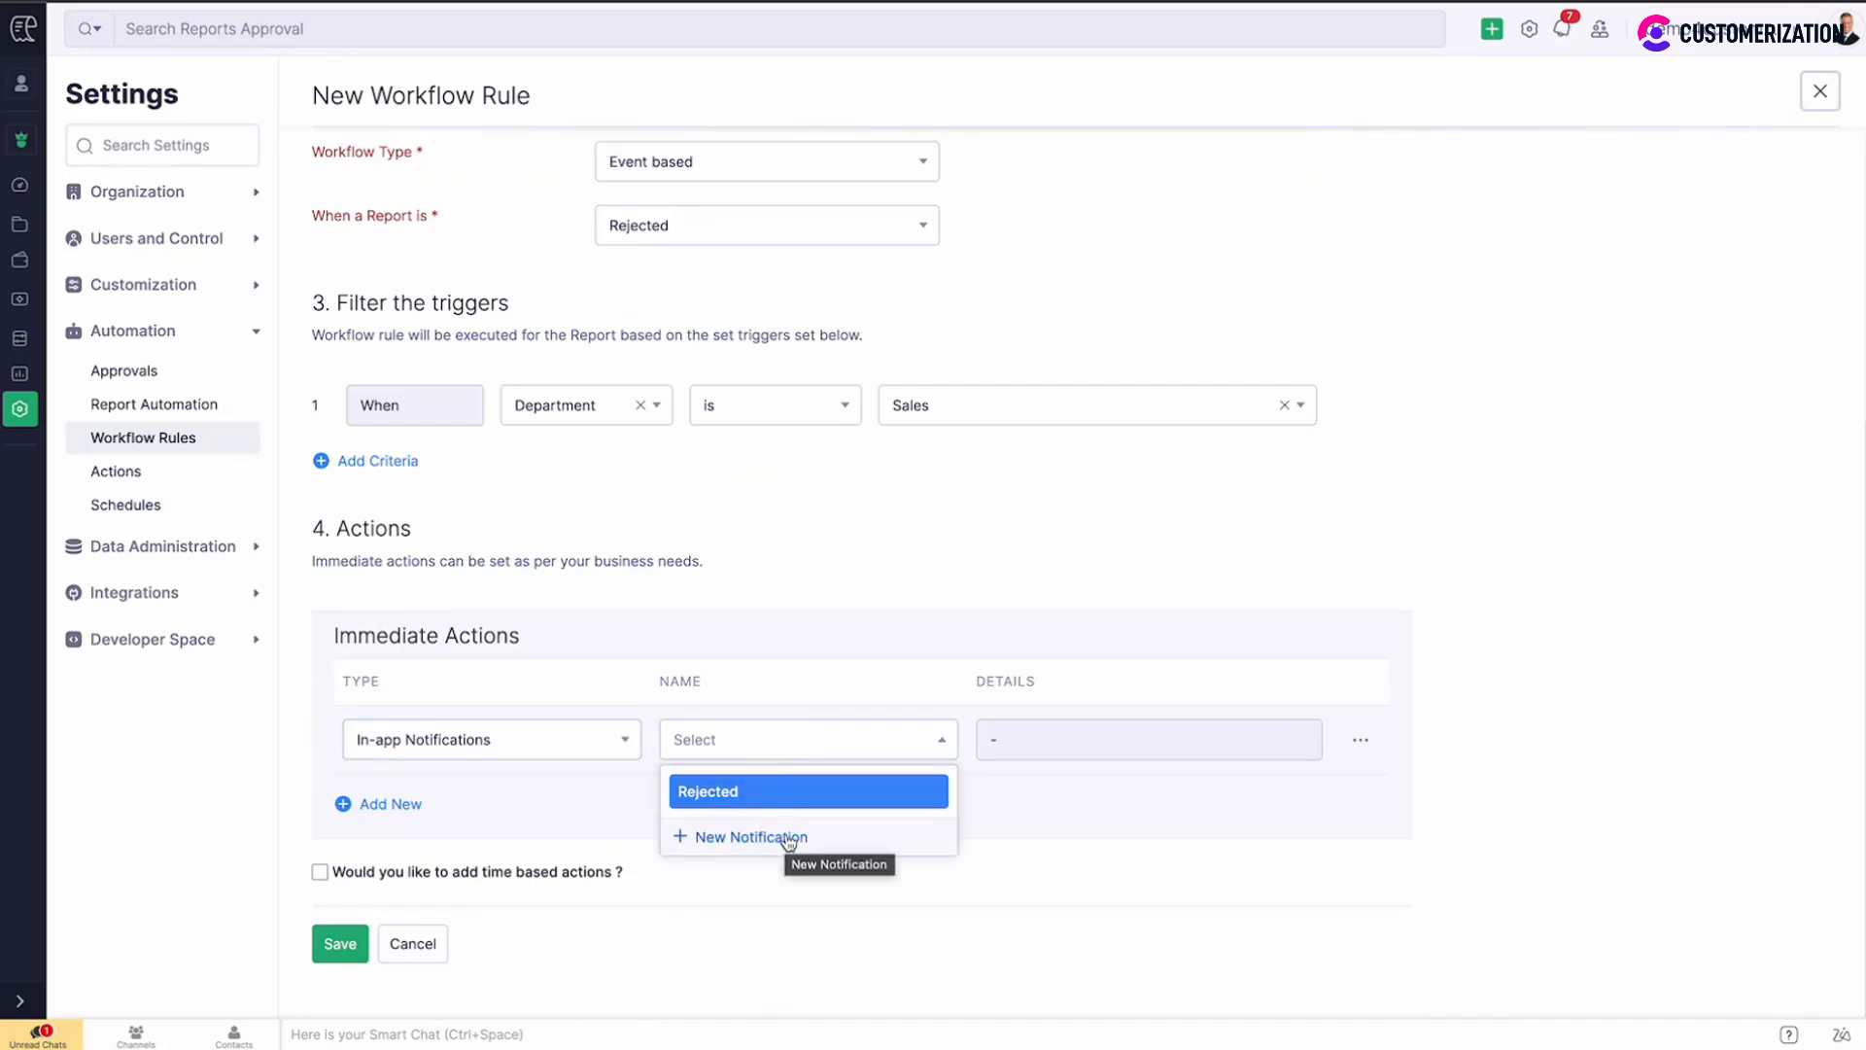
pyautogui.click(776, 791)
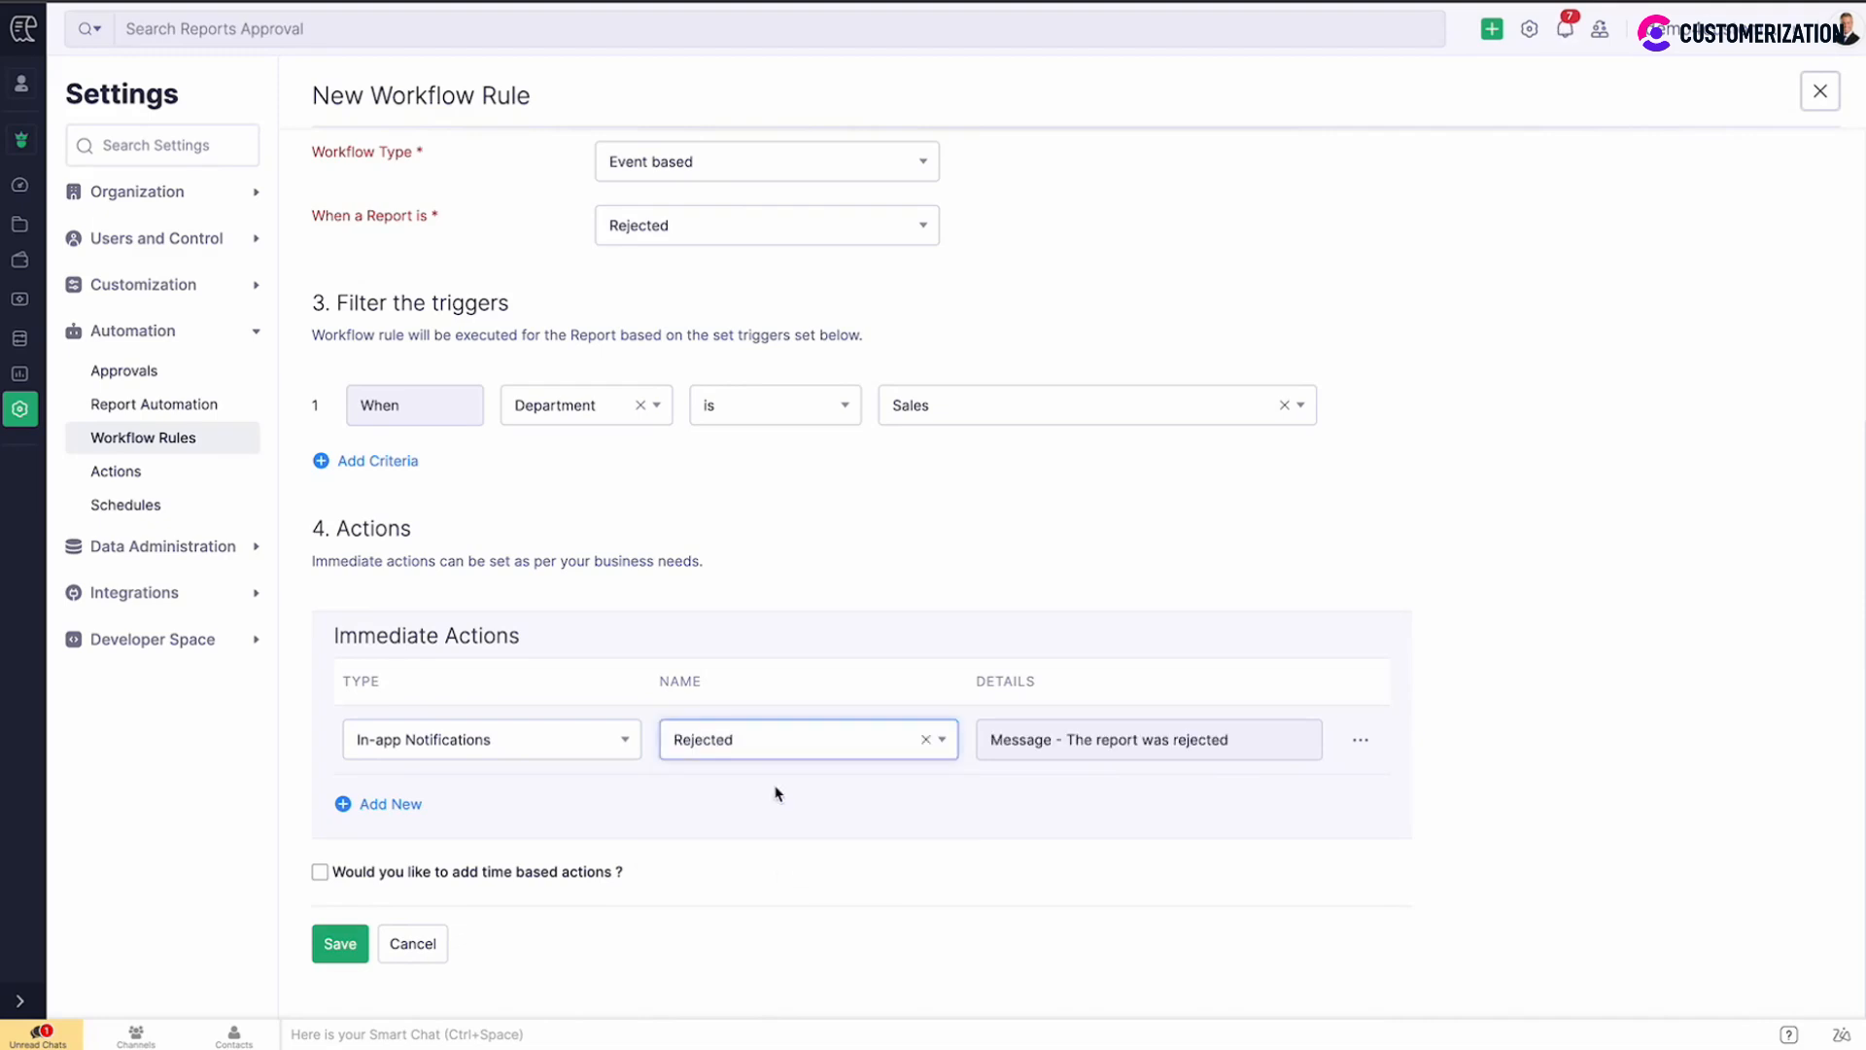